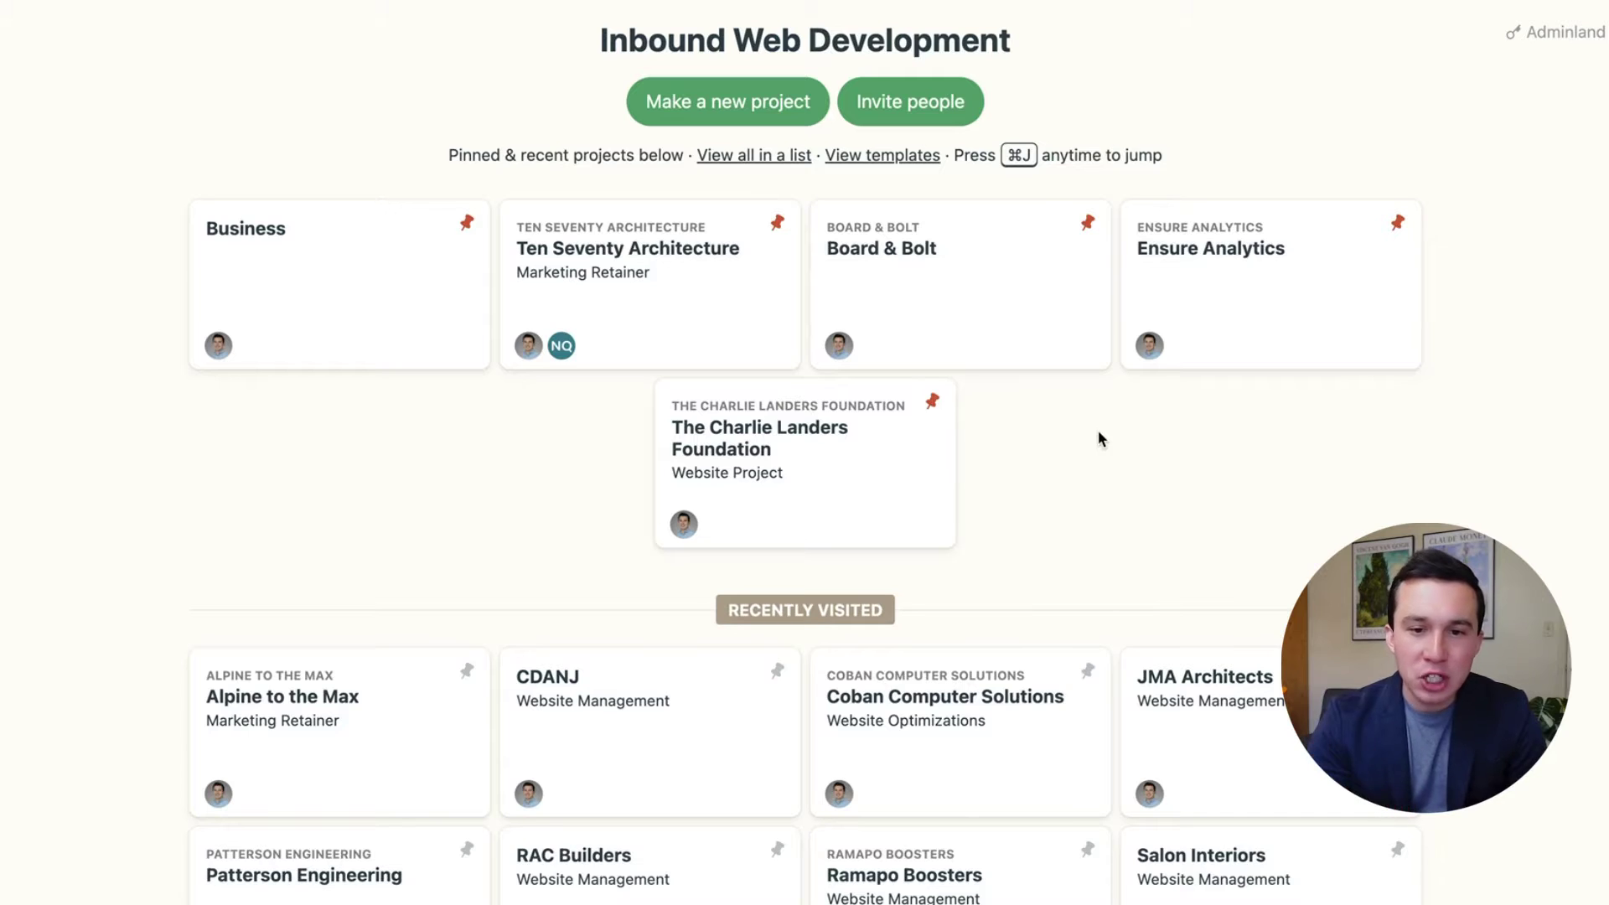
- Open the Board & Bolt project and look over its tool cards, from Message Board to Email Forwards
click(986, 336)
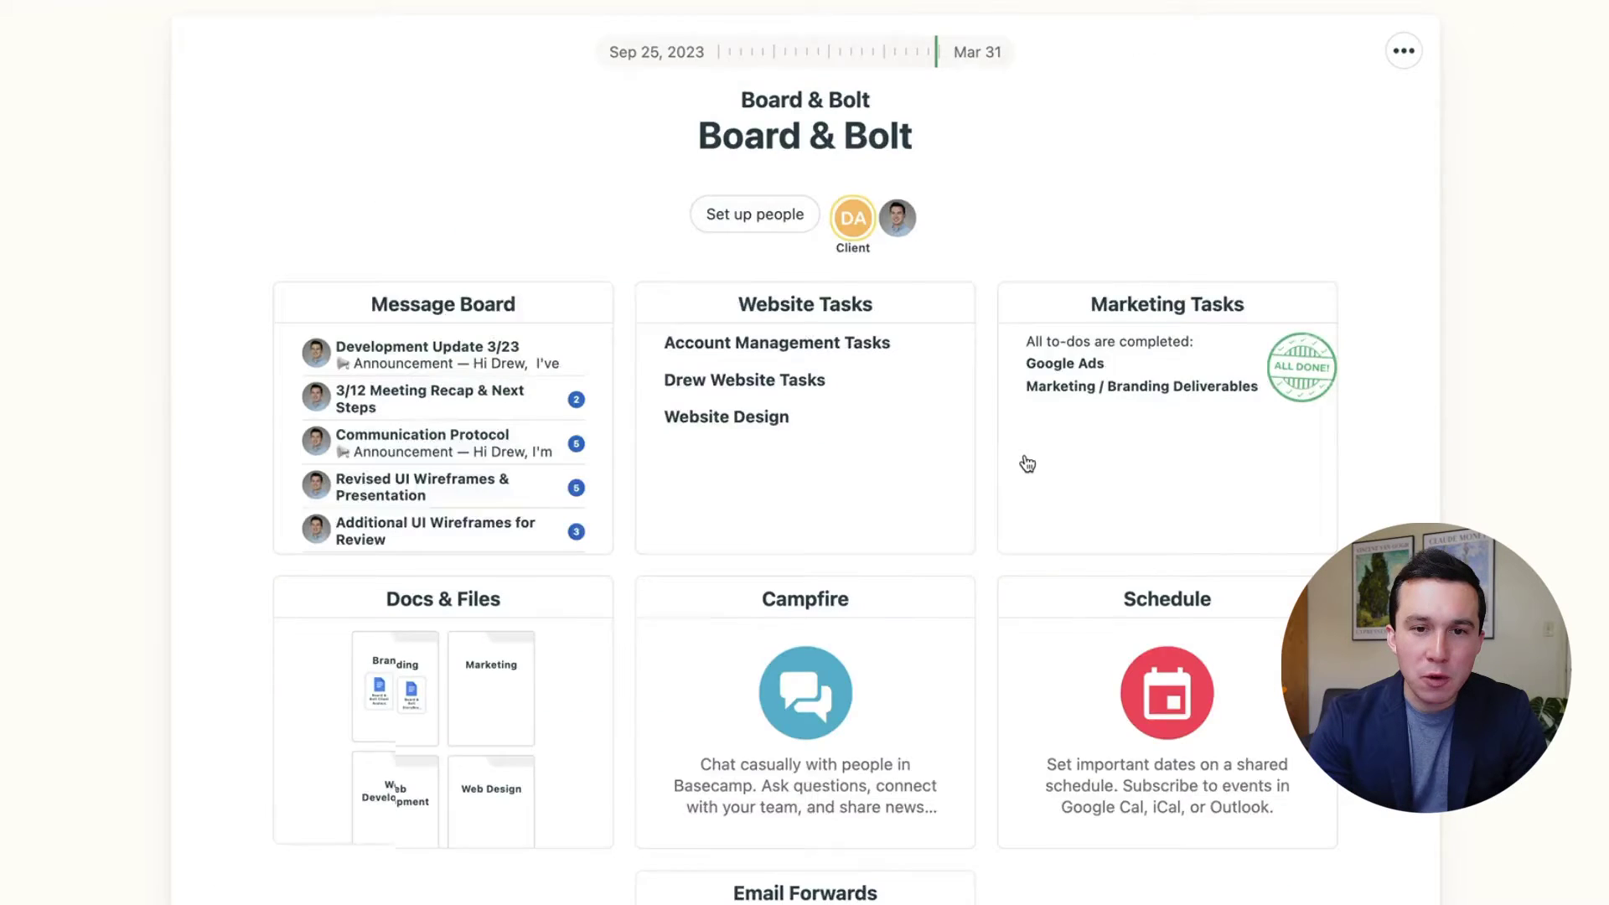
scroll(1024, 461, down, 3)
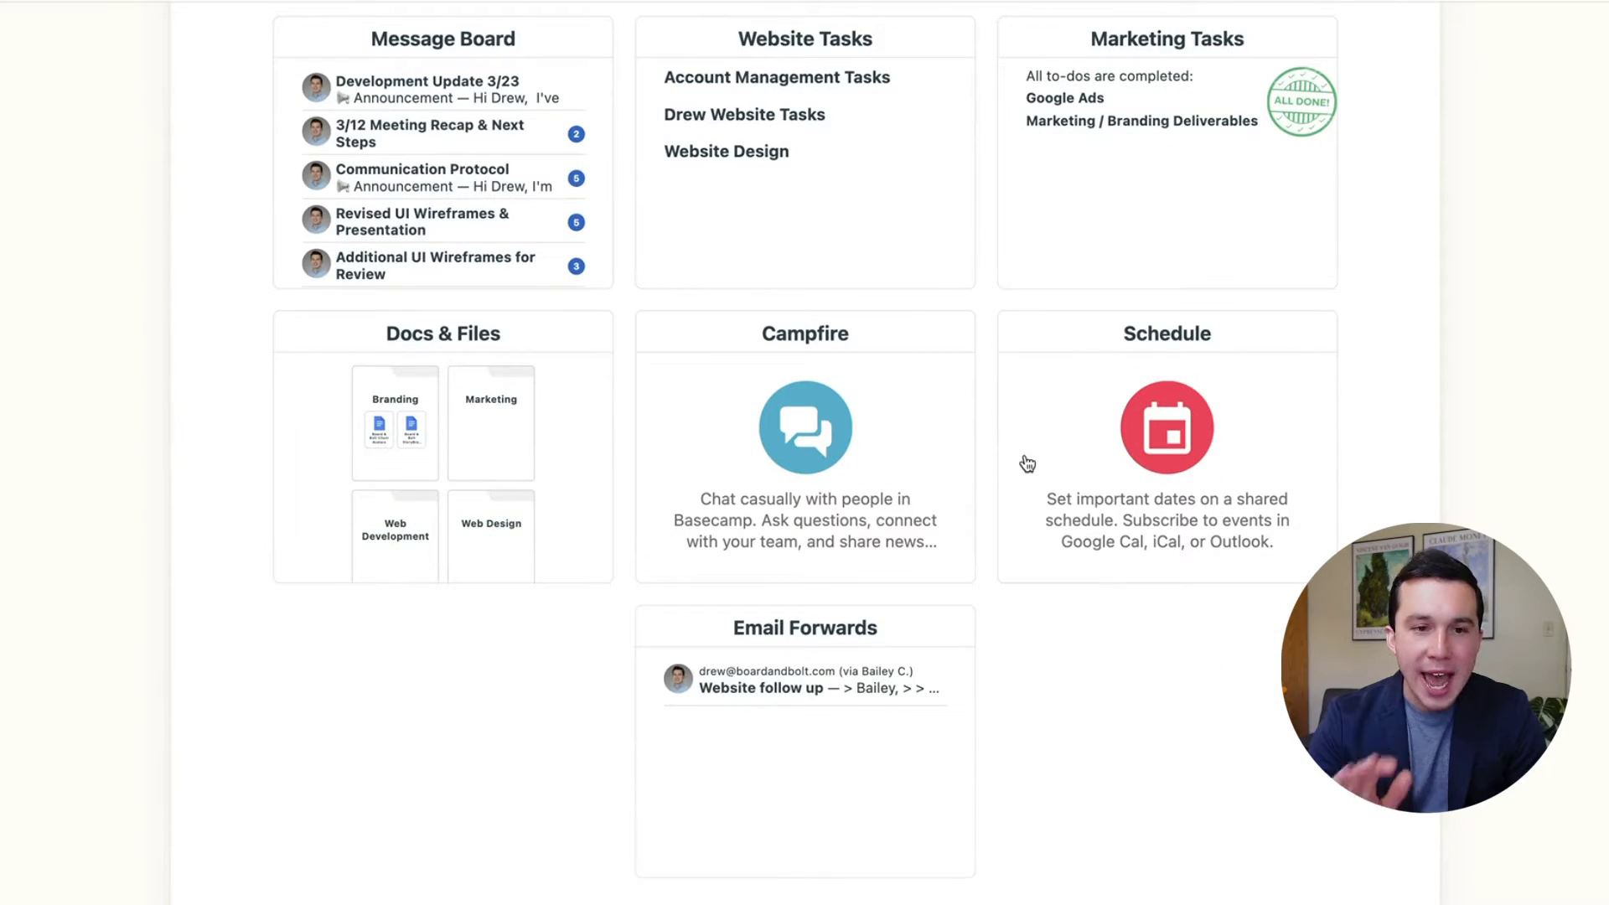
scroll(1028, 462, up, 3)
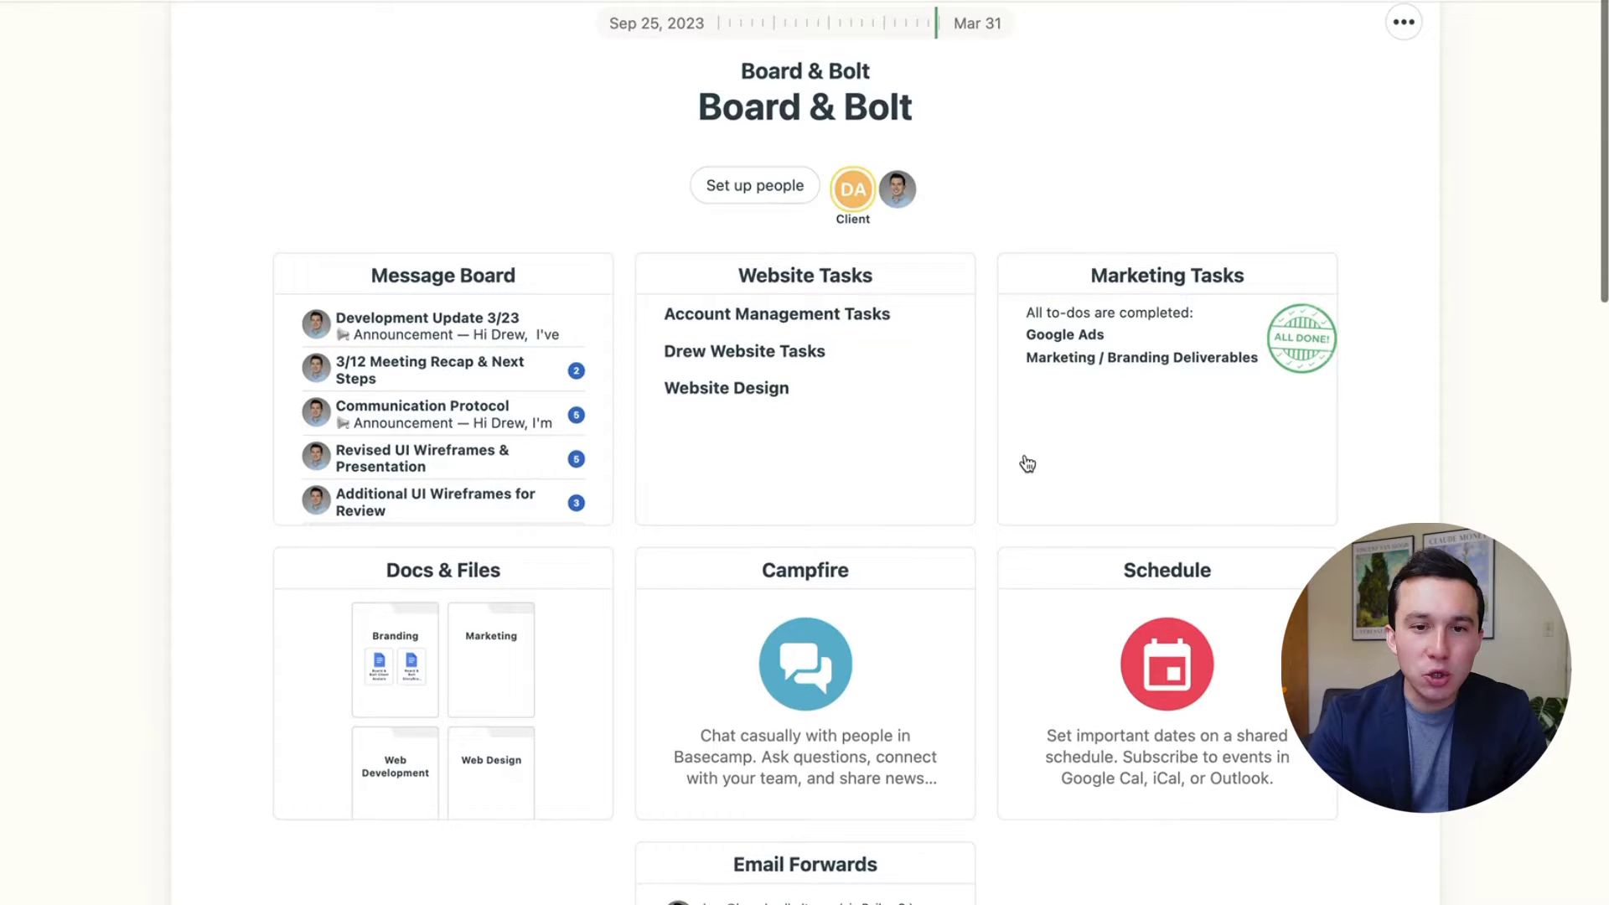
scroll(1025, 460, down, 1)
scroll(1024, 454, down, 2)
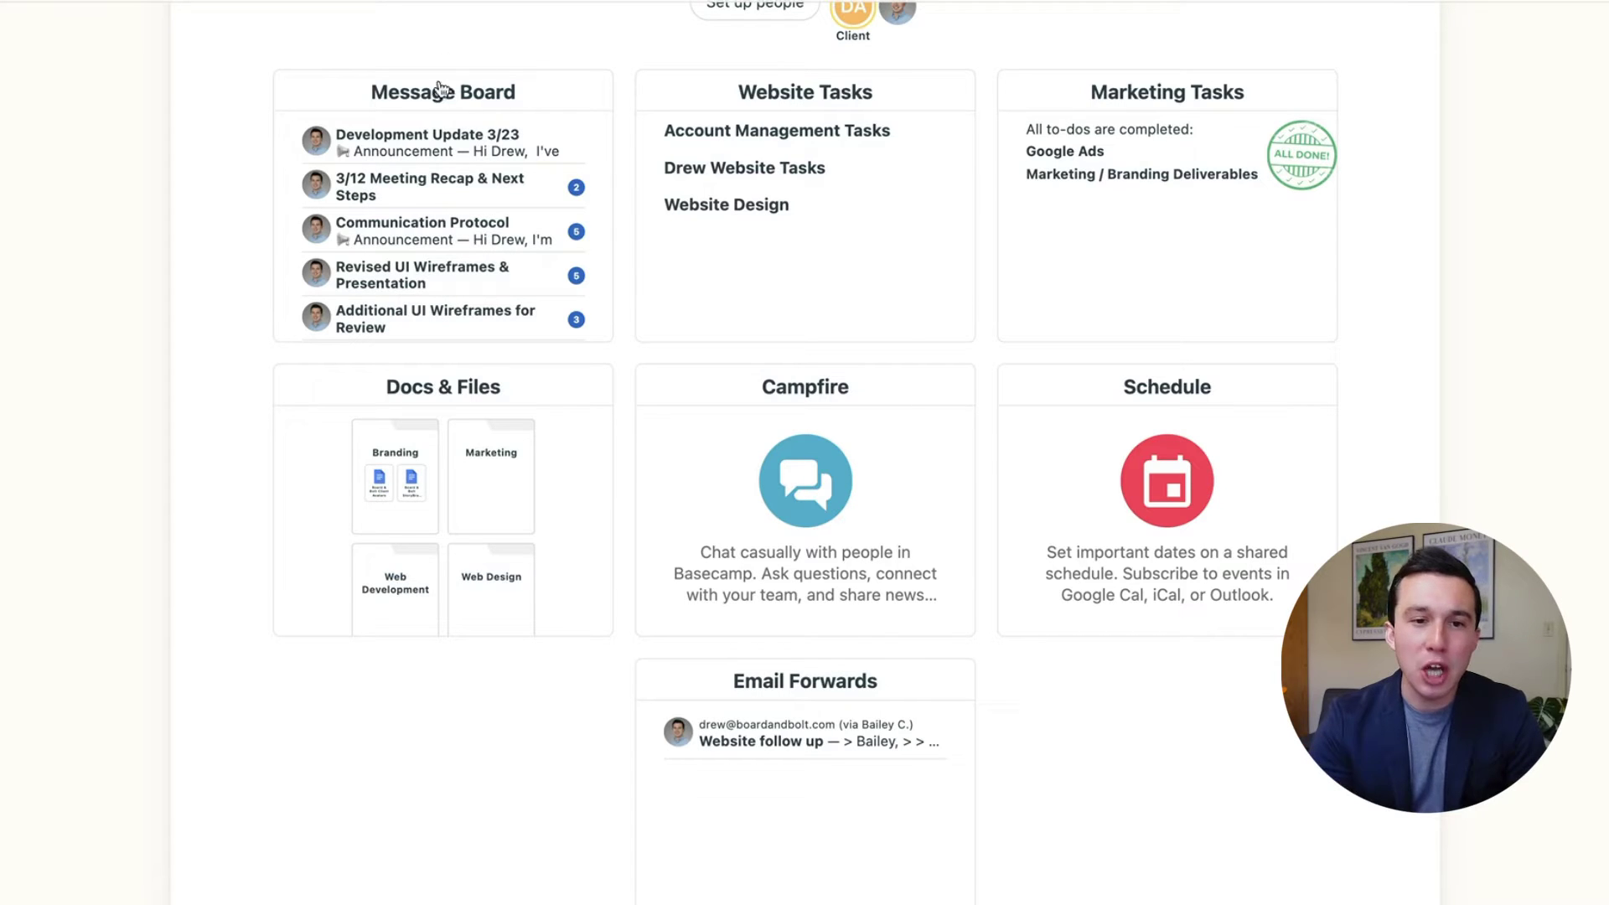
- Open the project's Message Board and skim the client announcements back to the earliest ones visible
click(457, 194)
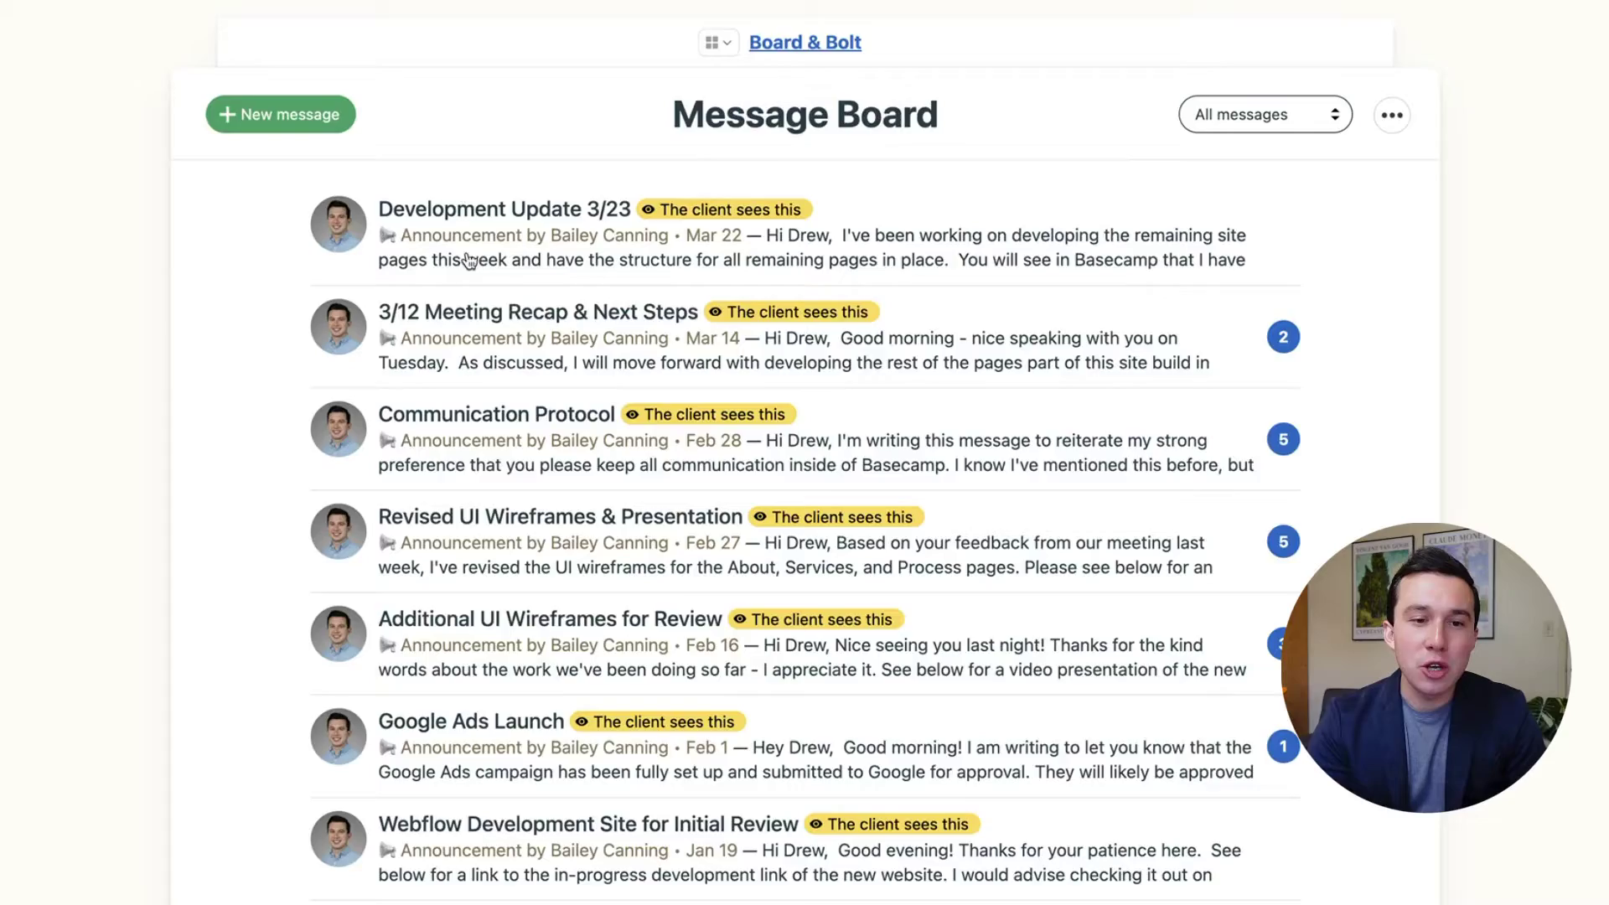
scroll(482, 369, down, 10)
scroll(480, 368, down, 7)
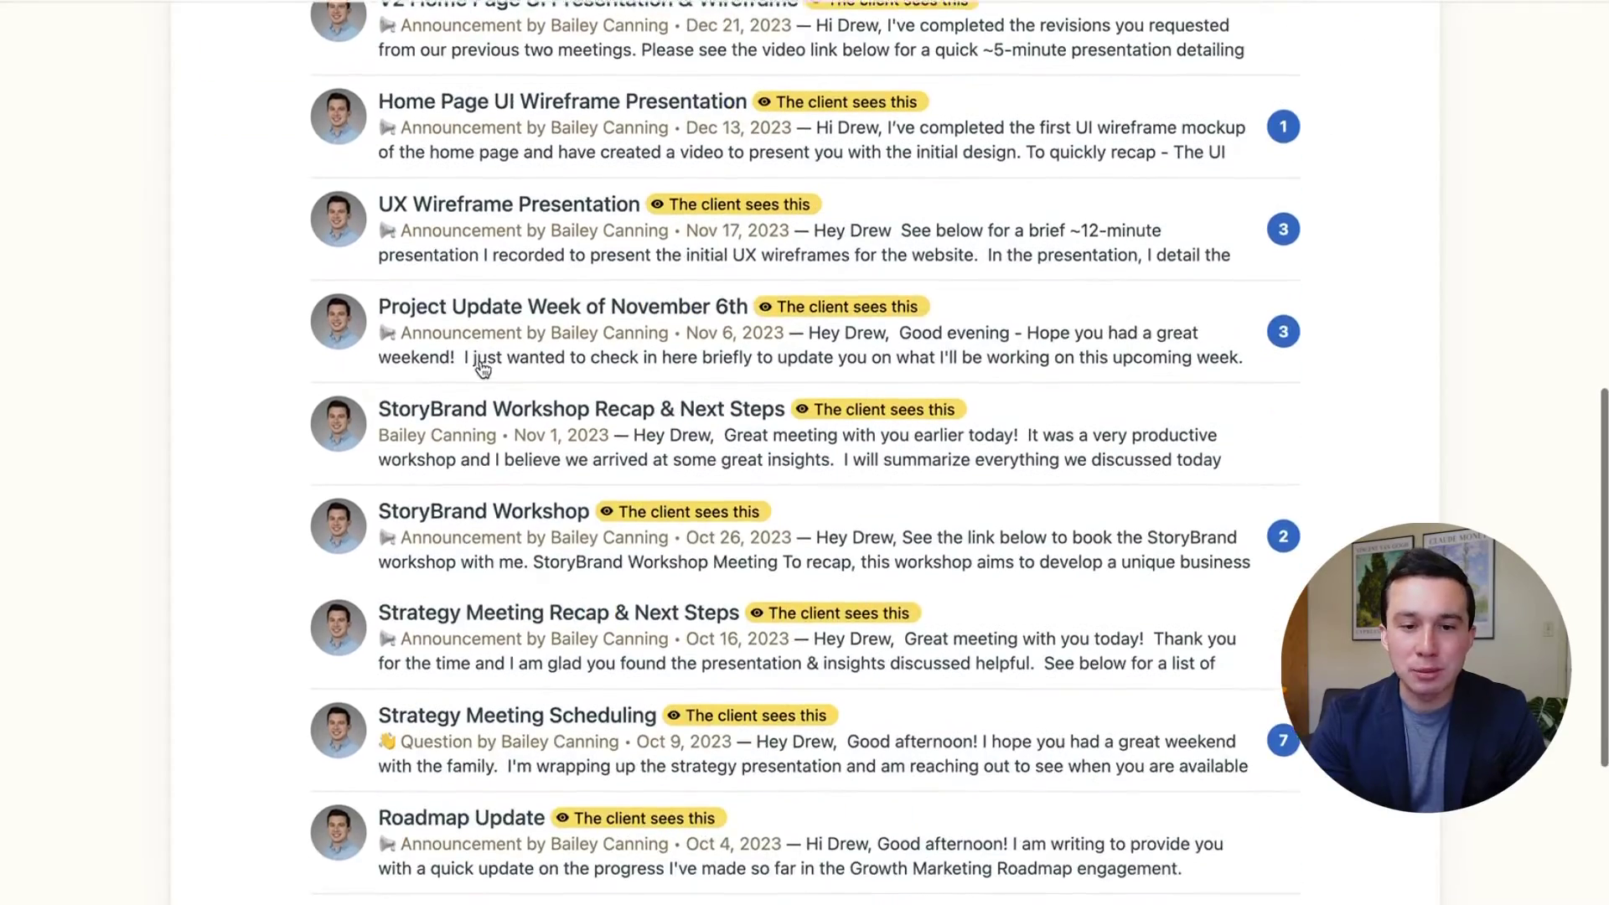
scroll(481, 365, up, 16)
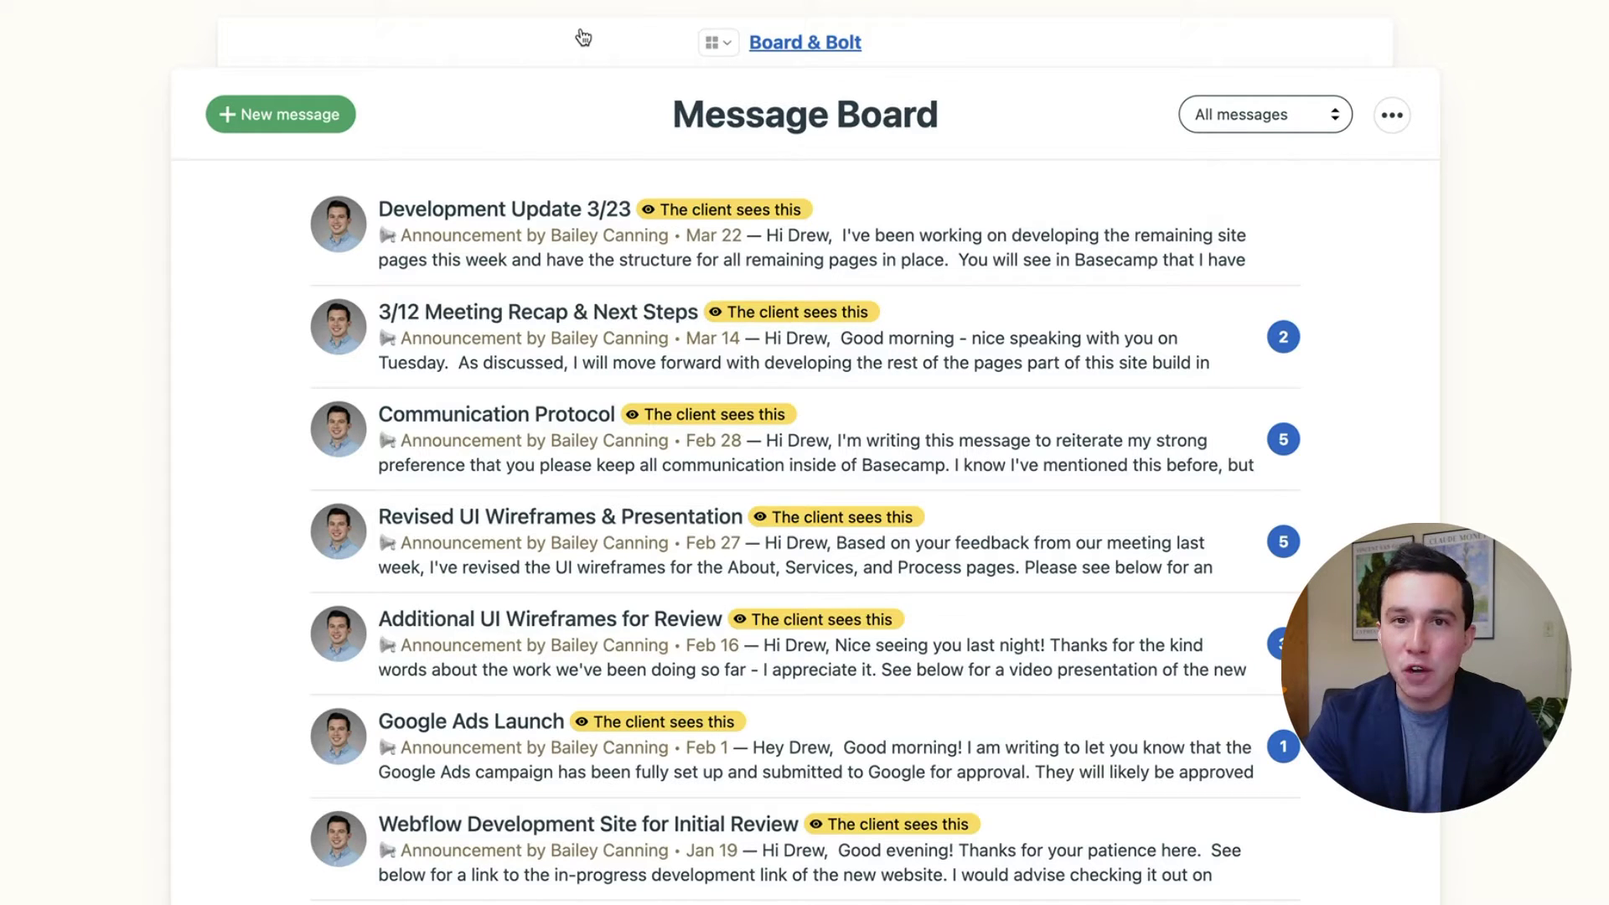
- Return to the Board & Bolt project and review the to-do lists in Website Tasks down to Website Design
click(583, 38)
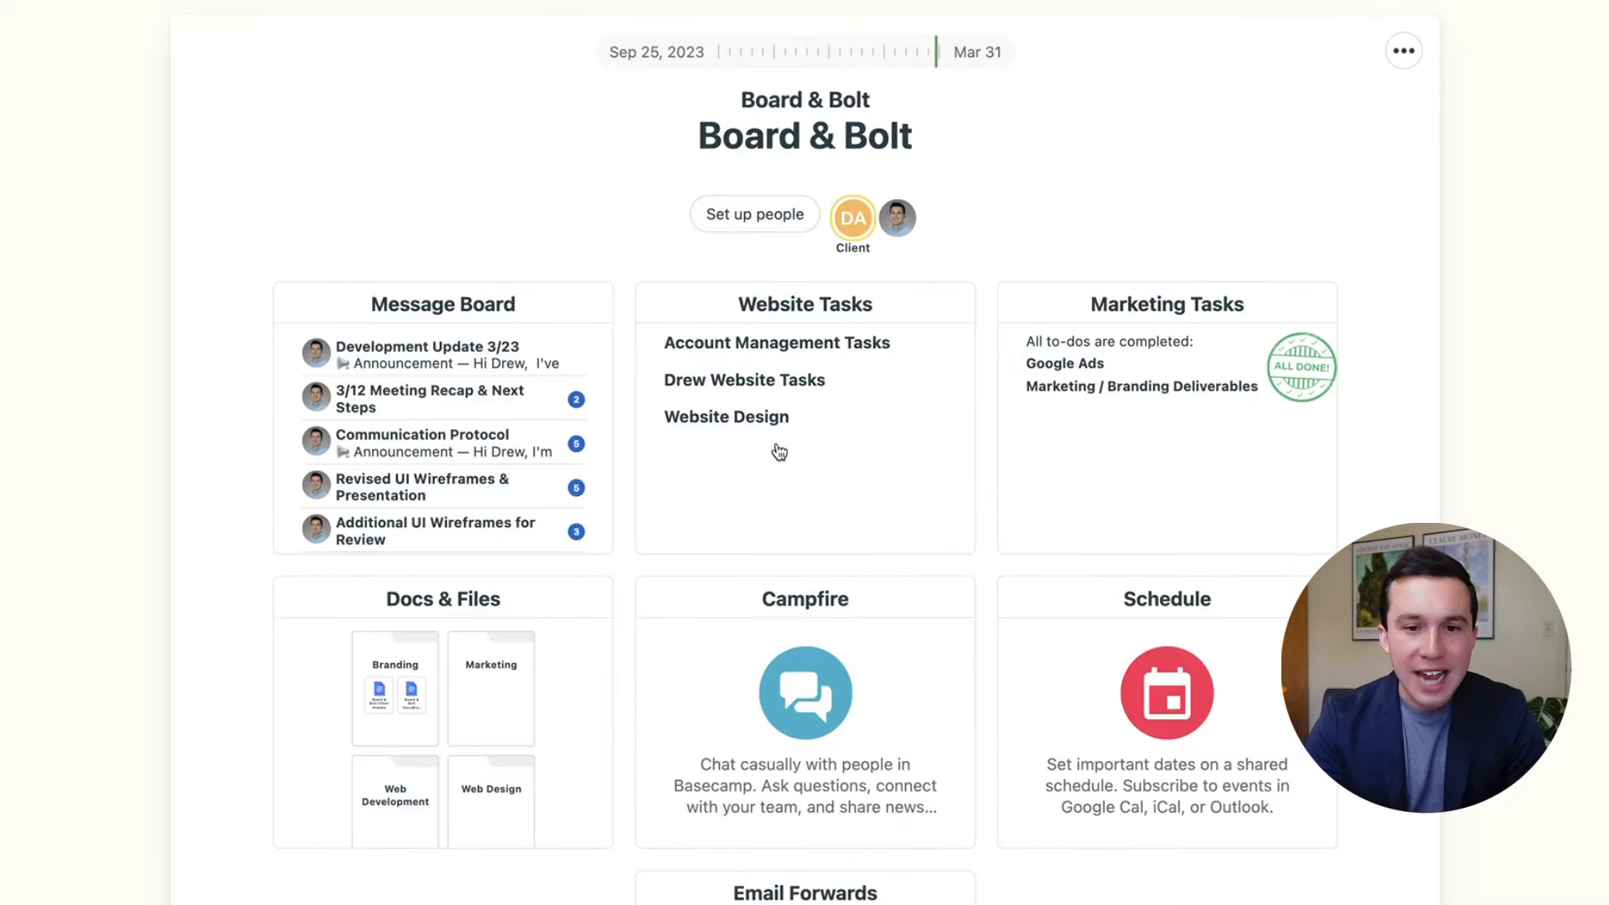
click(776, 441)
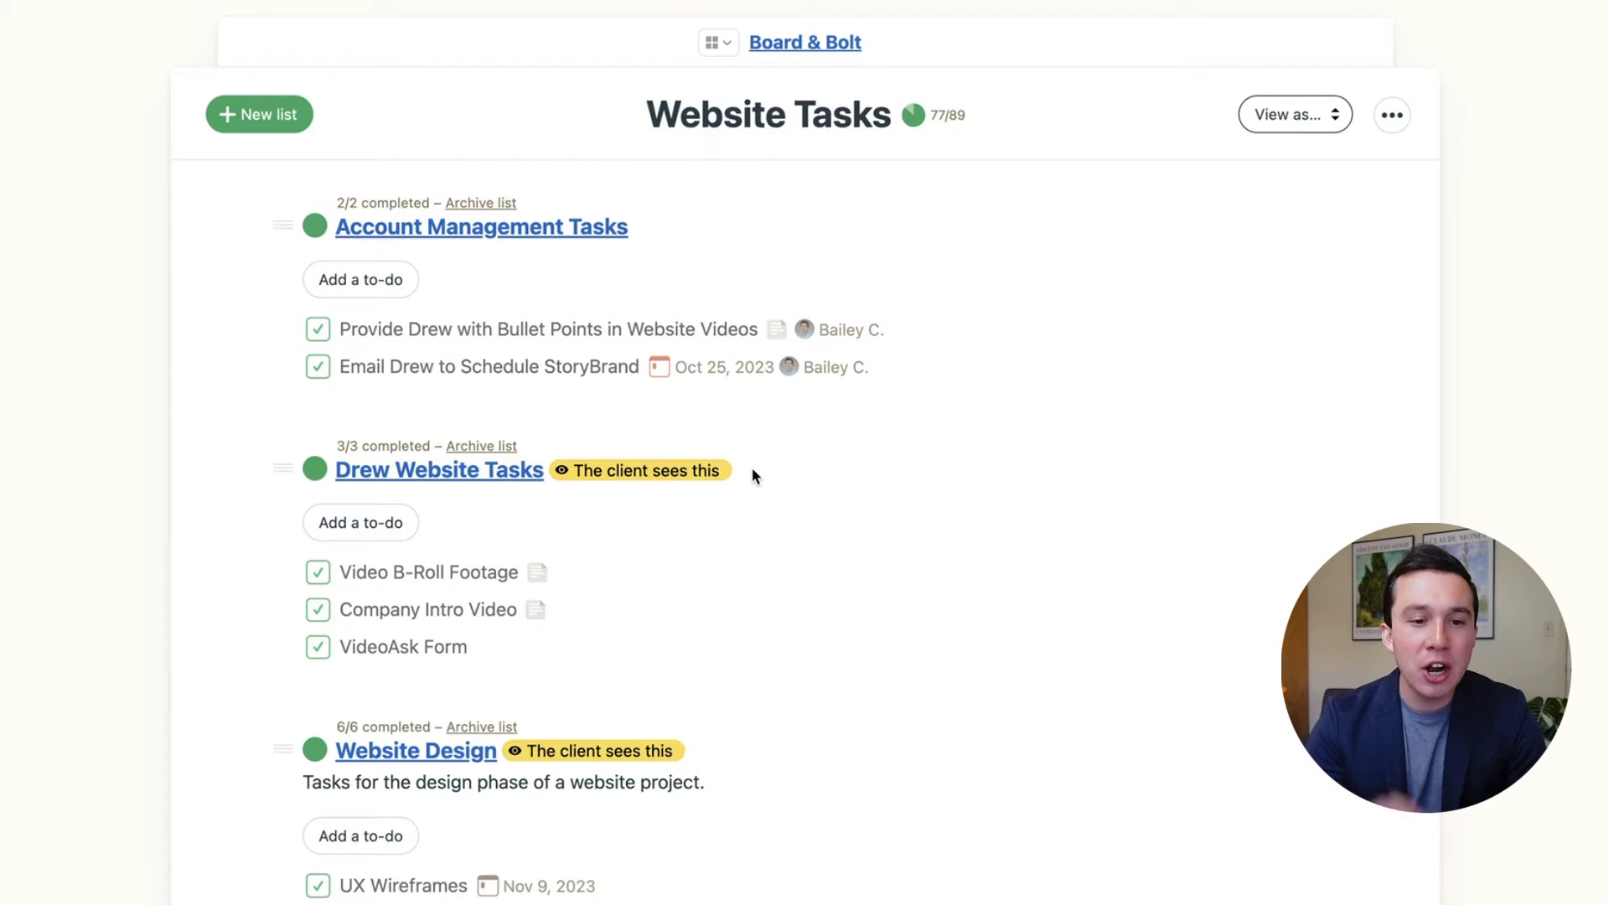
scroll(751, 469, down, 3)
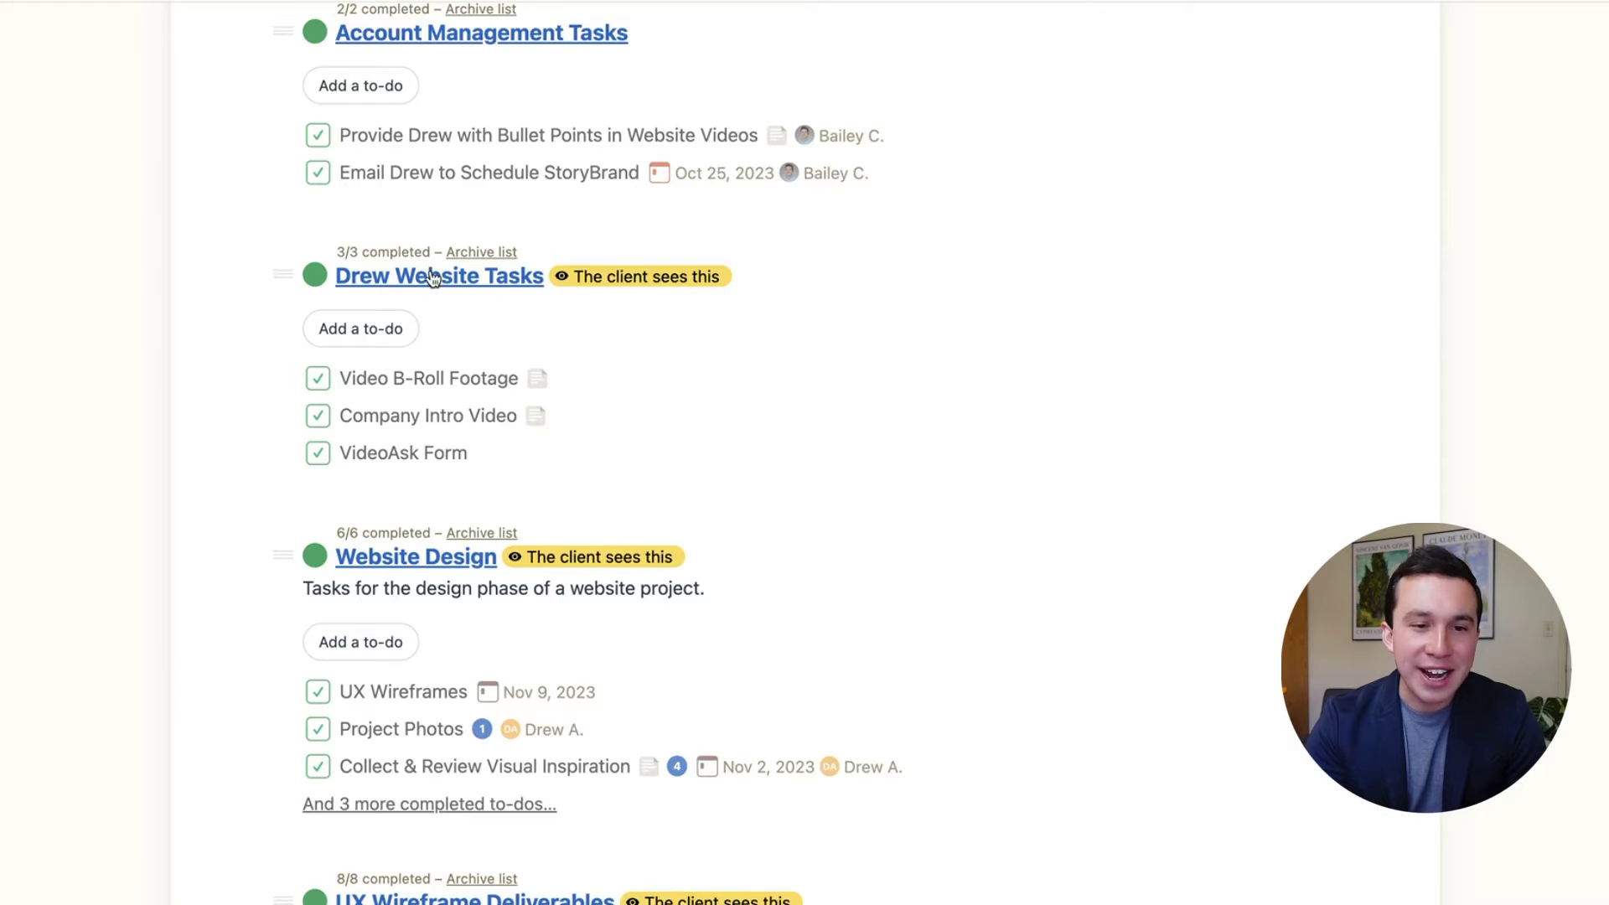
scroll(402, 252, up, 1)
scroll(470, 318, down, 1)
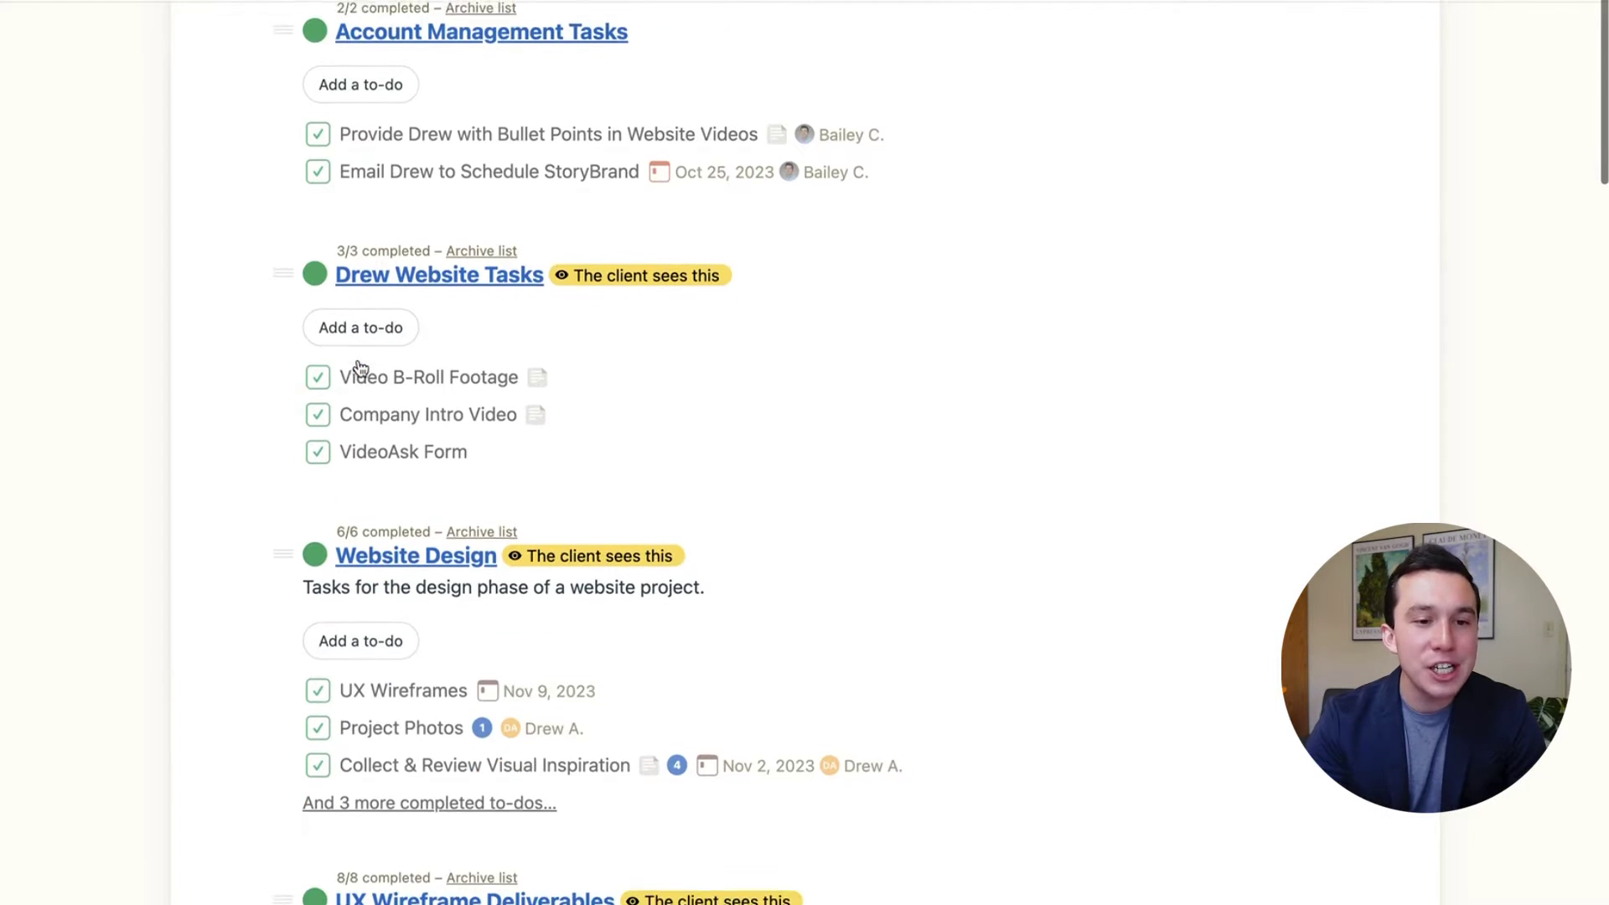
scroll(670, 394, down, 4)
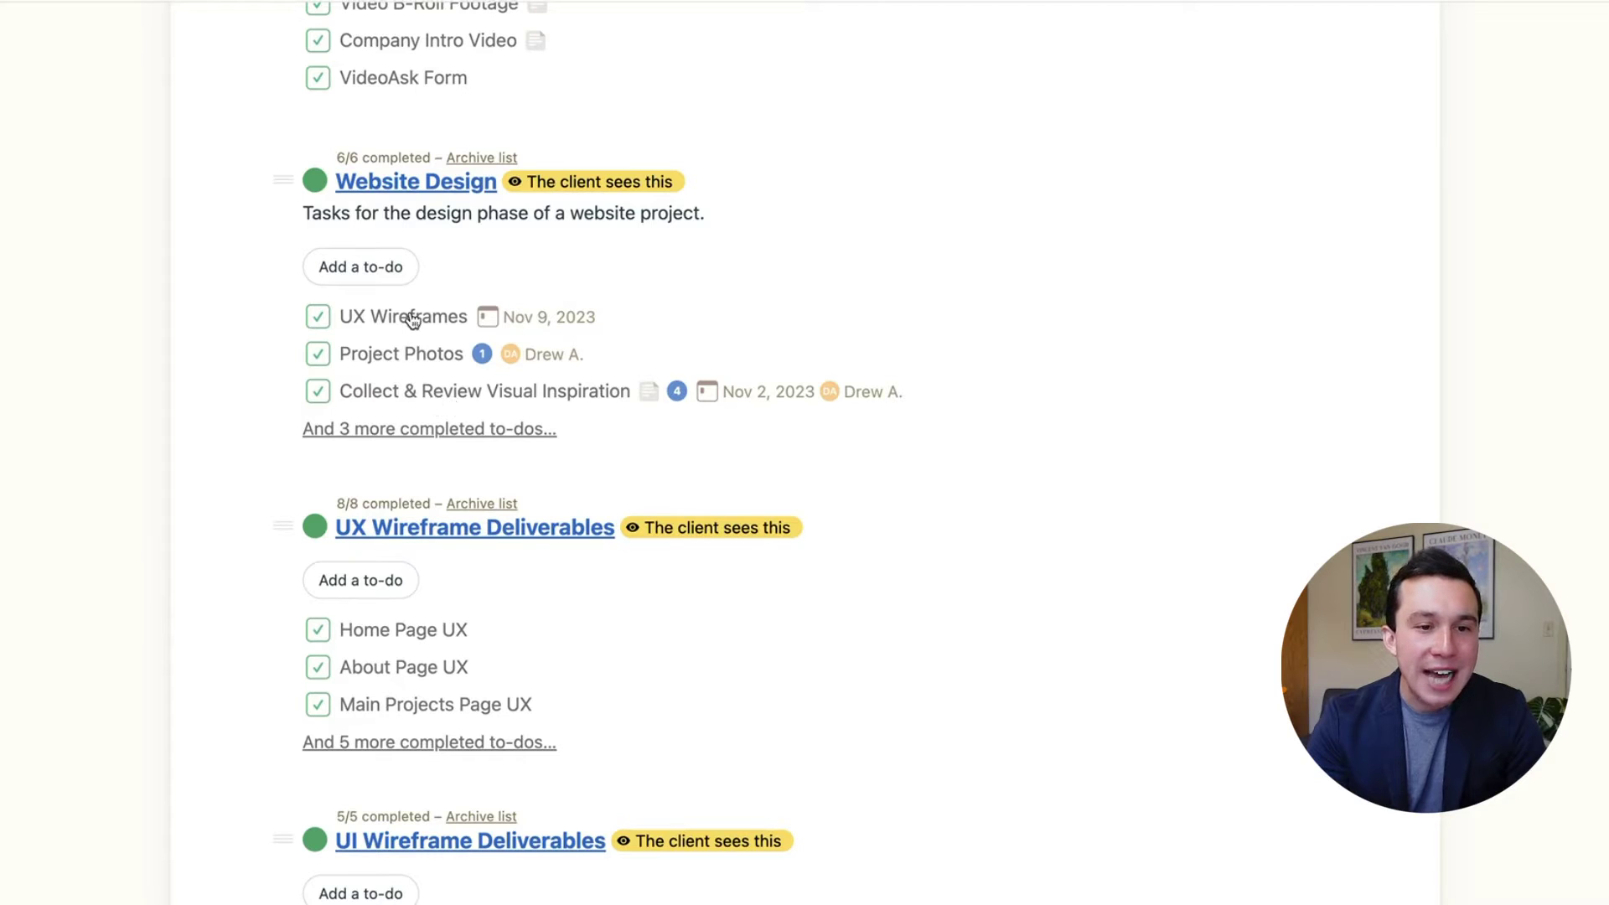
- Open the UX Wireframes to-do, inspect its assignment and due date fields in edit mode, and leave without saving changes
click(474, 429)
click(426, 340)
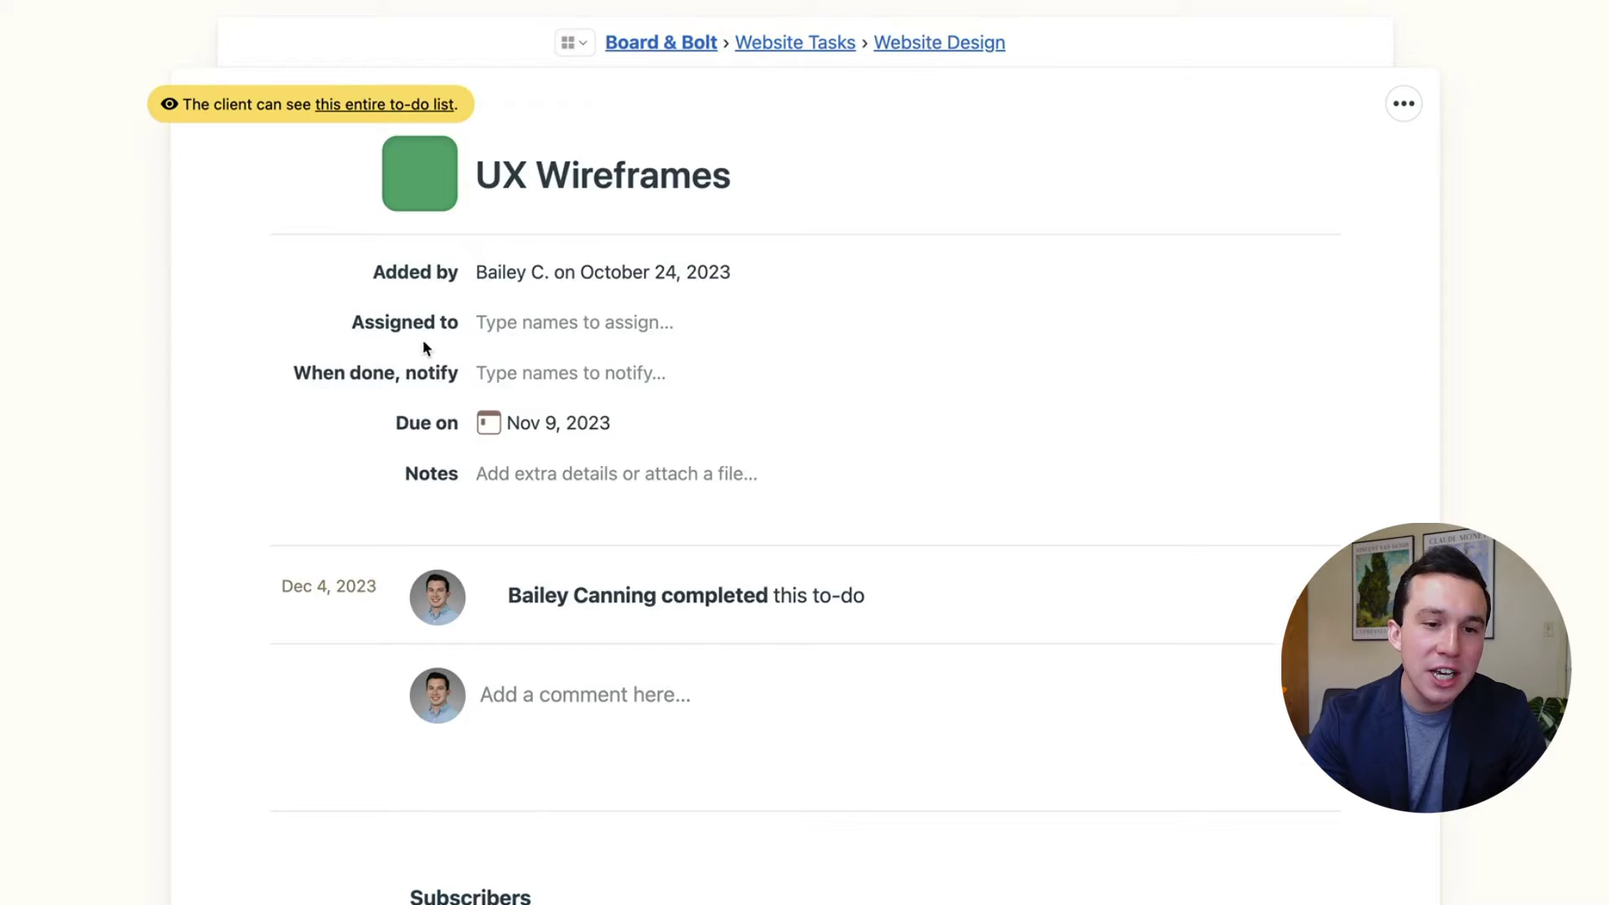
scroll(836, 401, down, 3)
scroll(838, 404, up, 3)
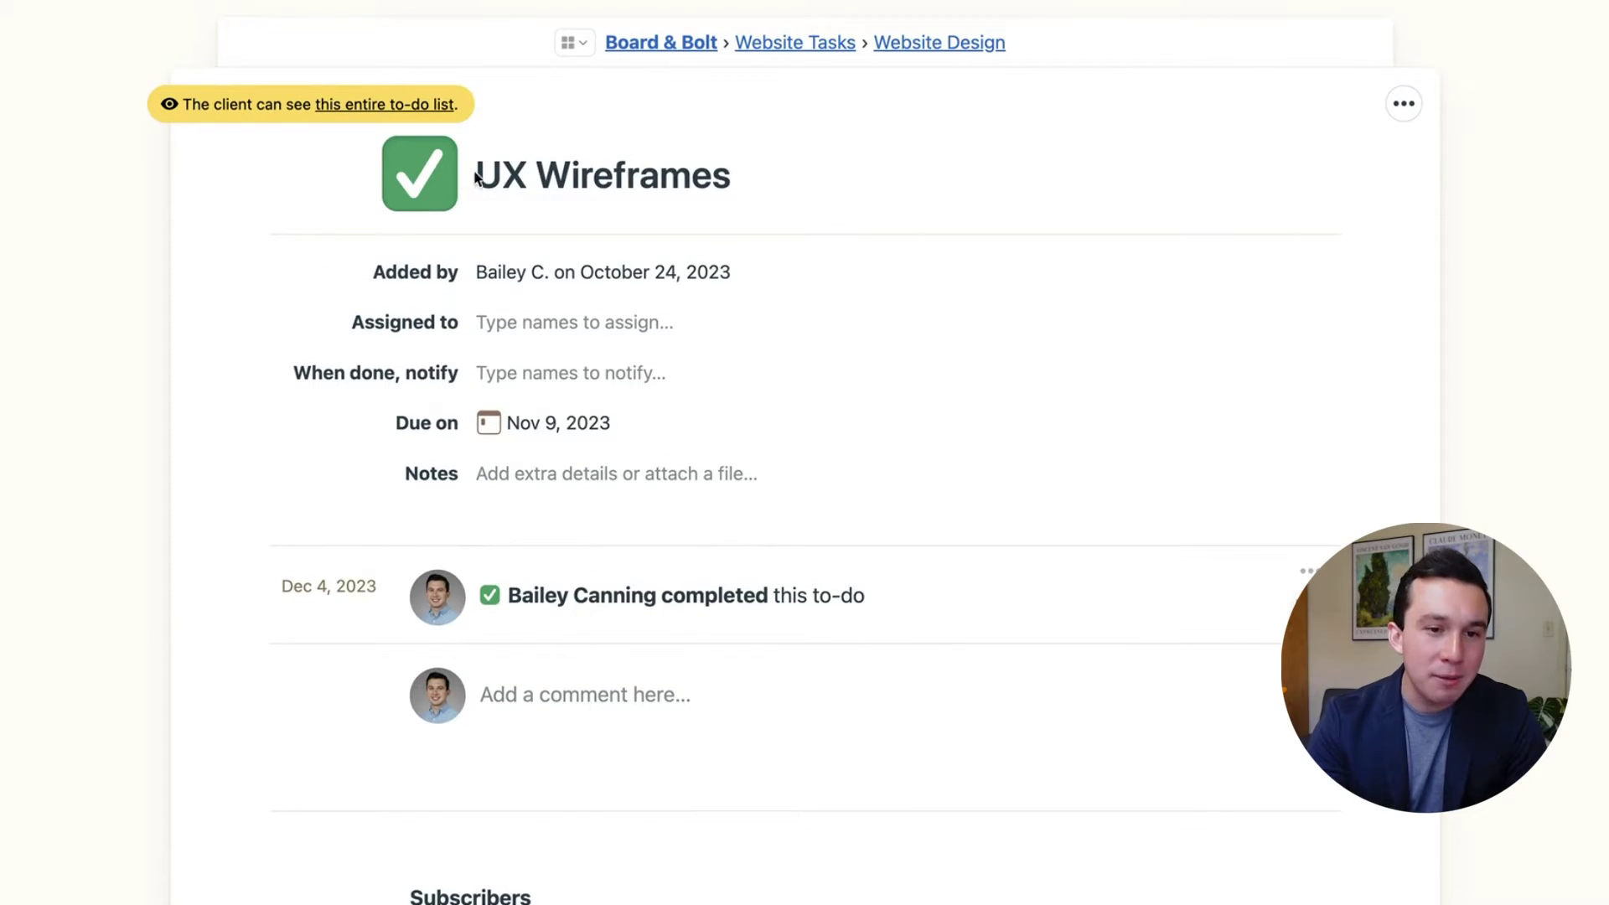
click(524, 322)
scroll(662, 589, down, 3)
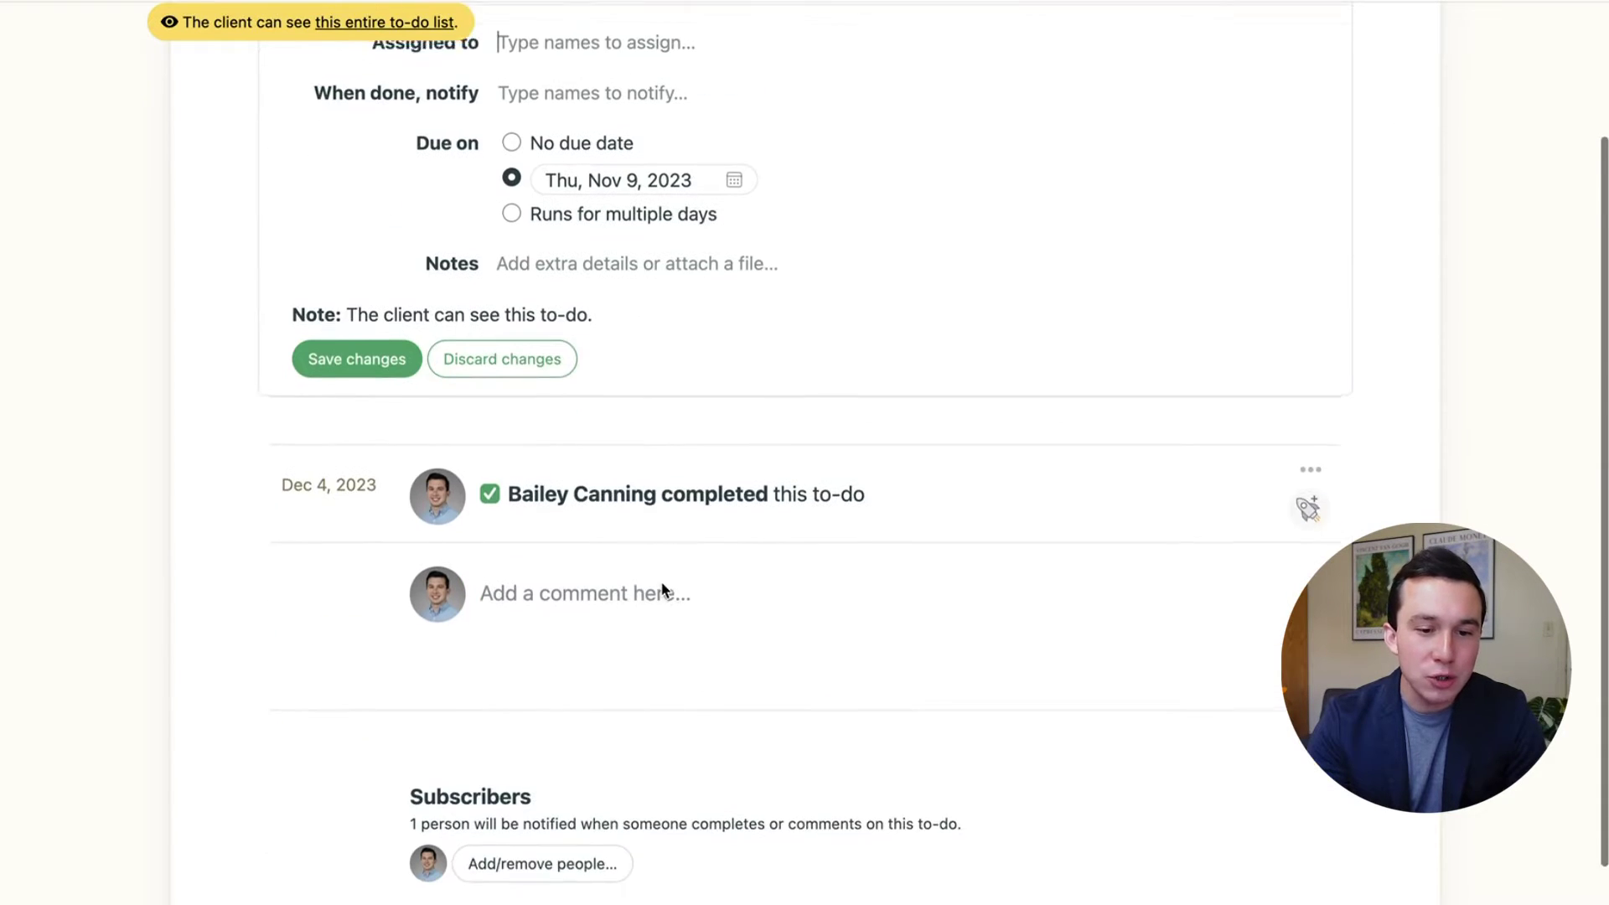
click(516, 329)
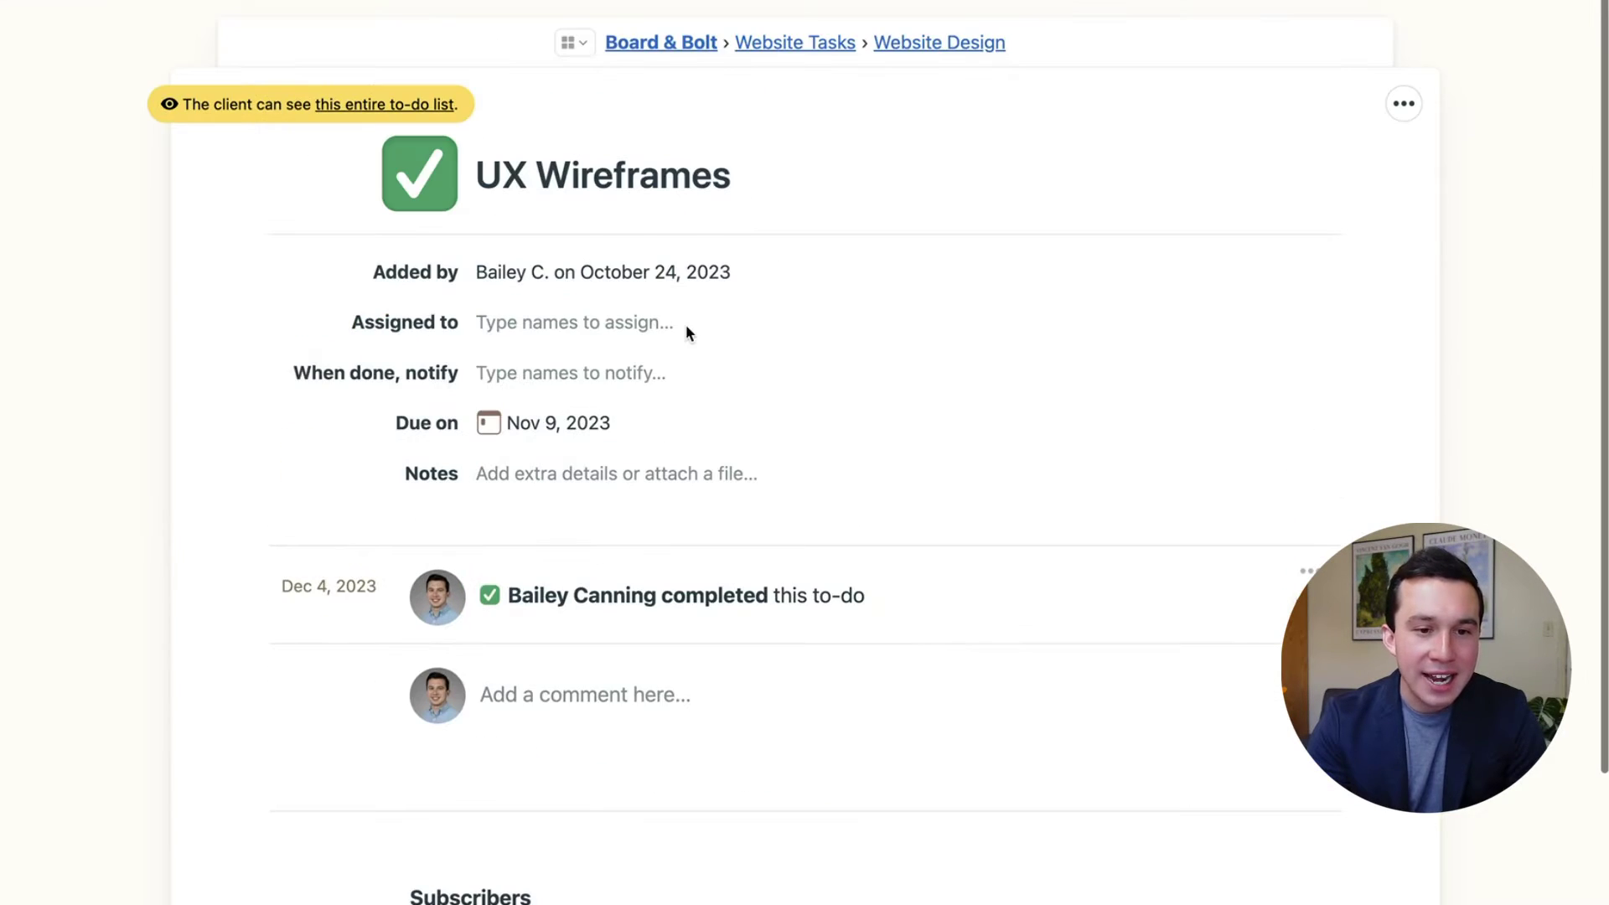
- Read the notes and client comments on the Collect & Review Visual Inspiration to-do, and return to Website Tasks
click(785, 38)
click(477, 358)
scroll(868, 597, down, 4)
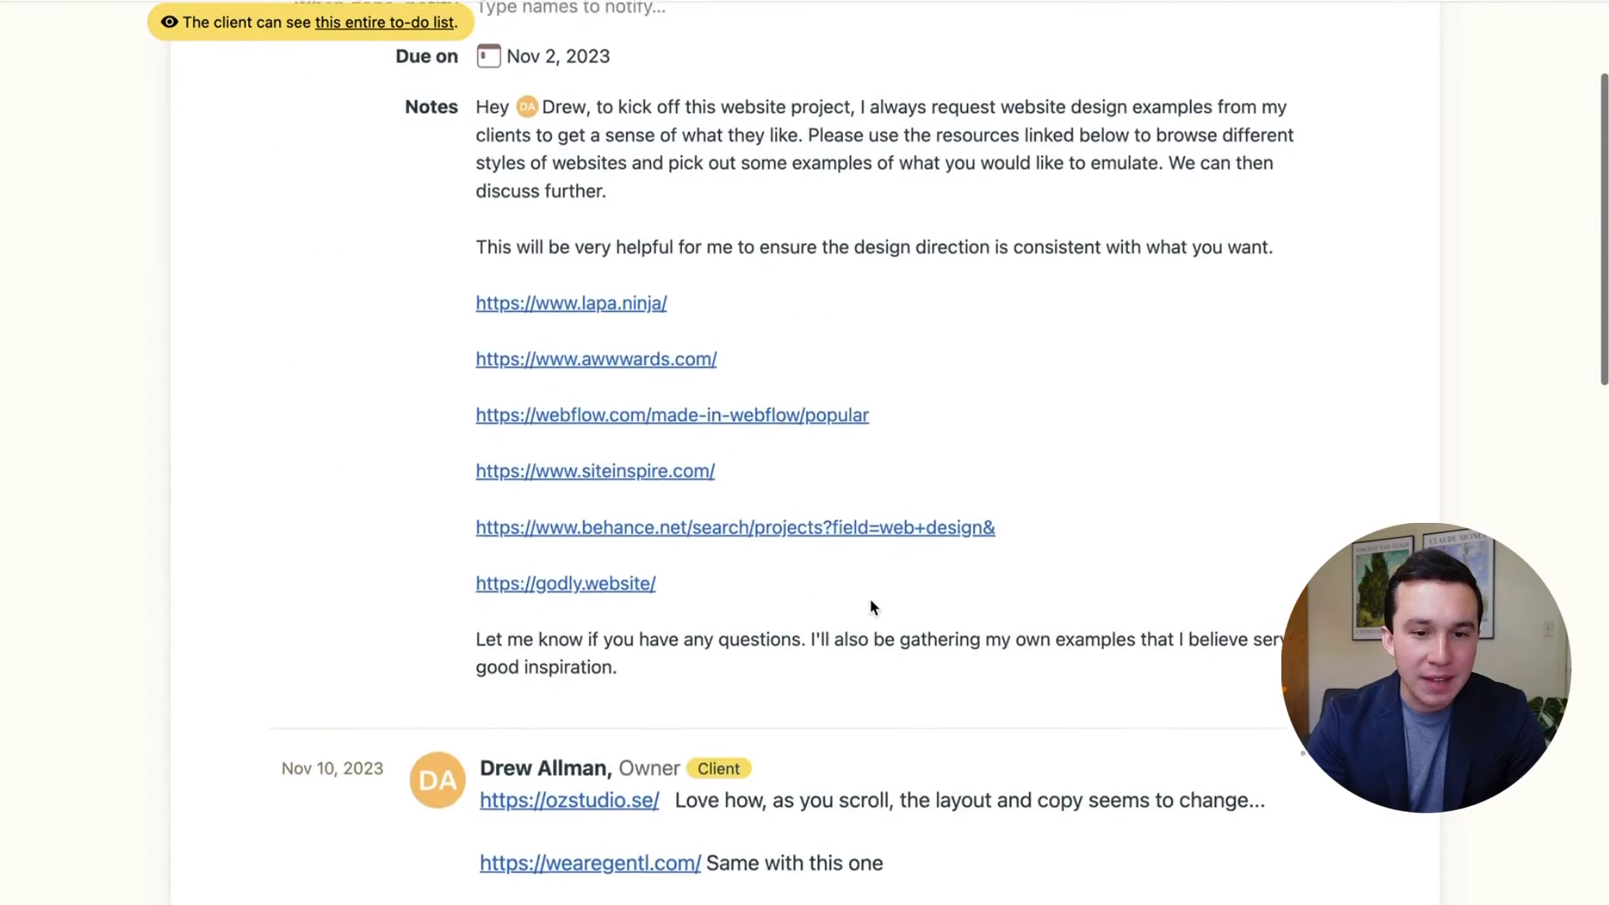
scroll(870, 603, down, 15)
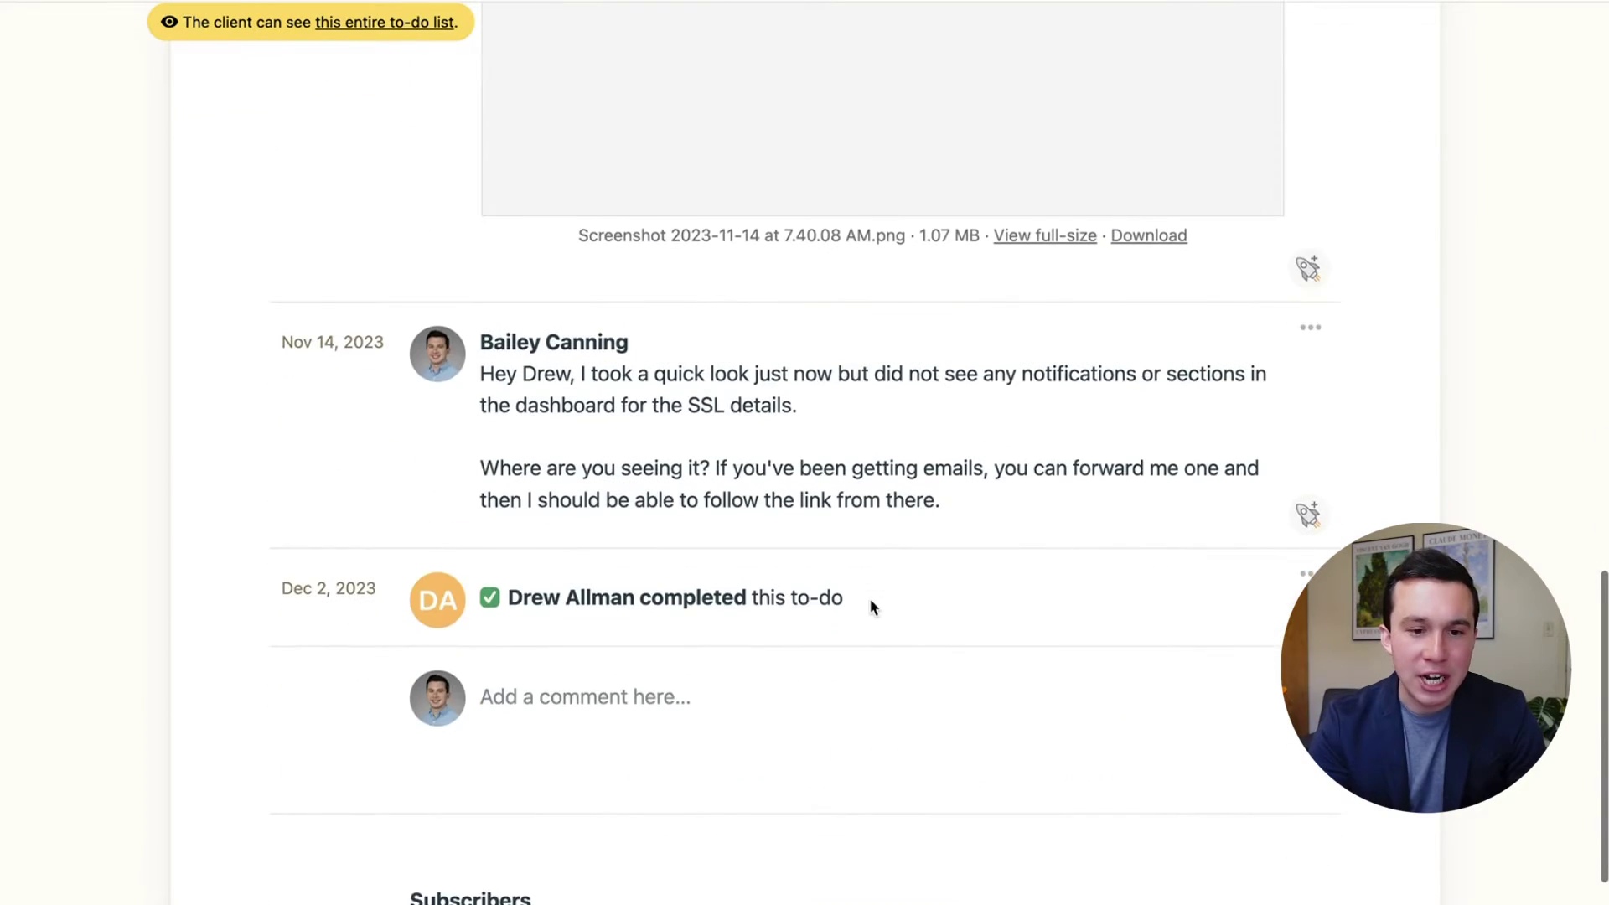
scroll(868, 597, up, 15)
key(alt+Left)
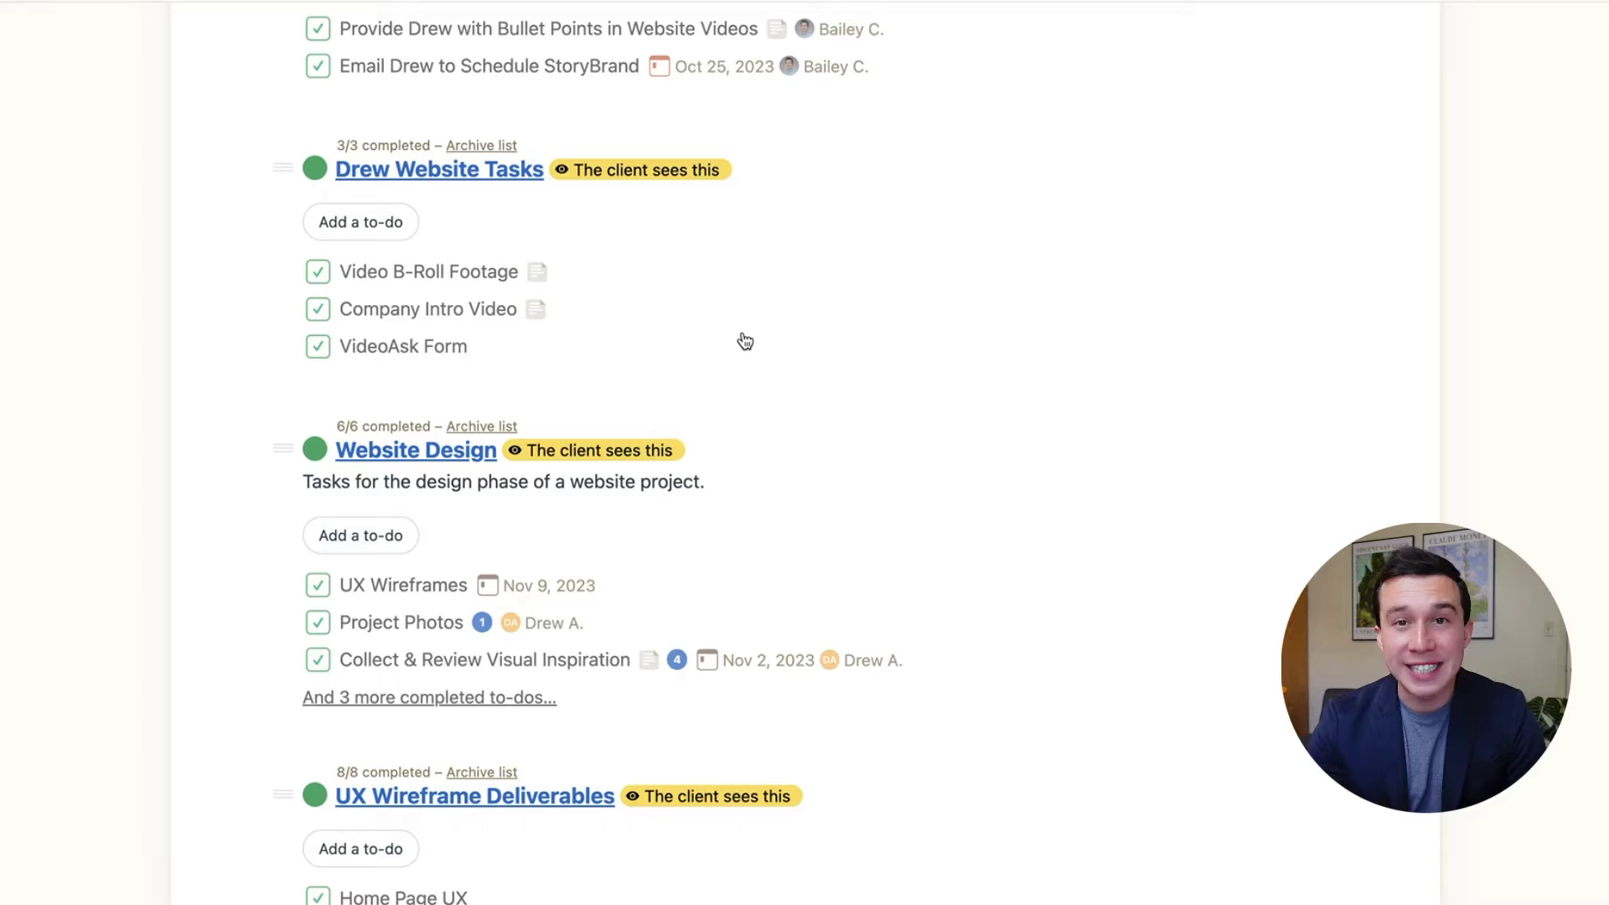
- Open the Home Page UX to-do from the UX Wireframe Deliverables list to view its details
scroll(744, 341, down, 7)
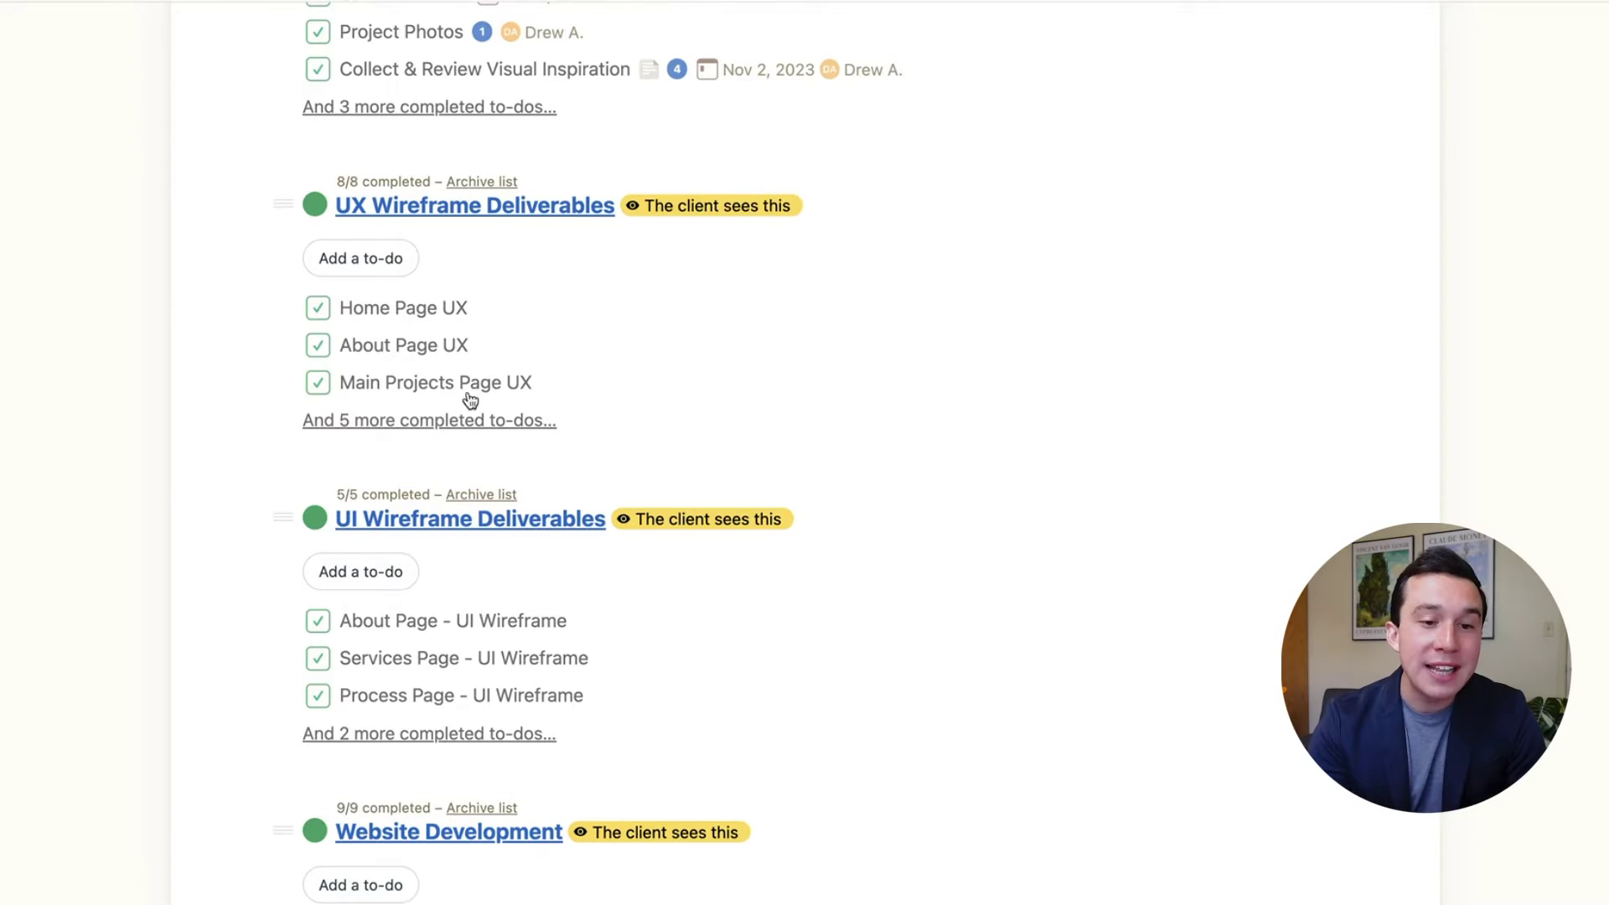
click(450, 423)
click(393, 317)
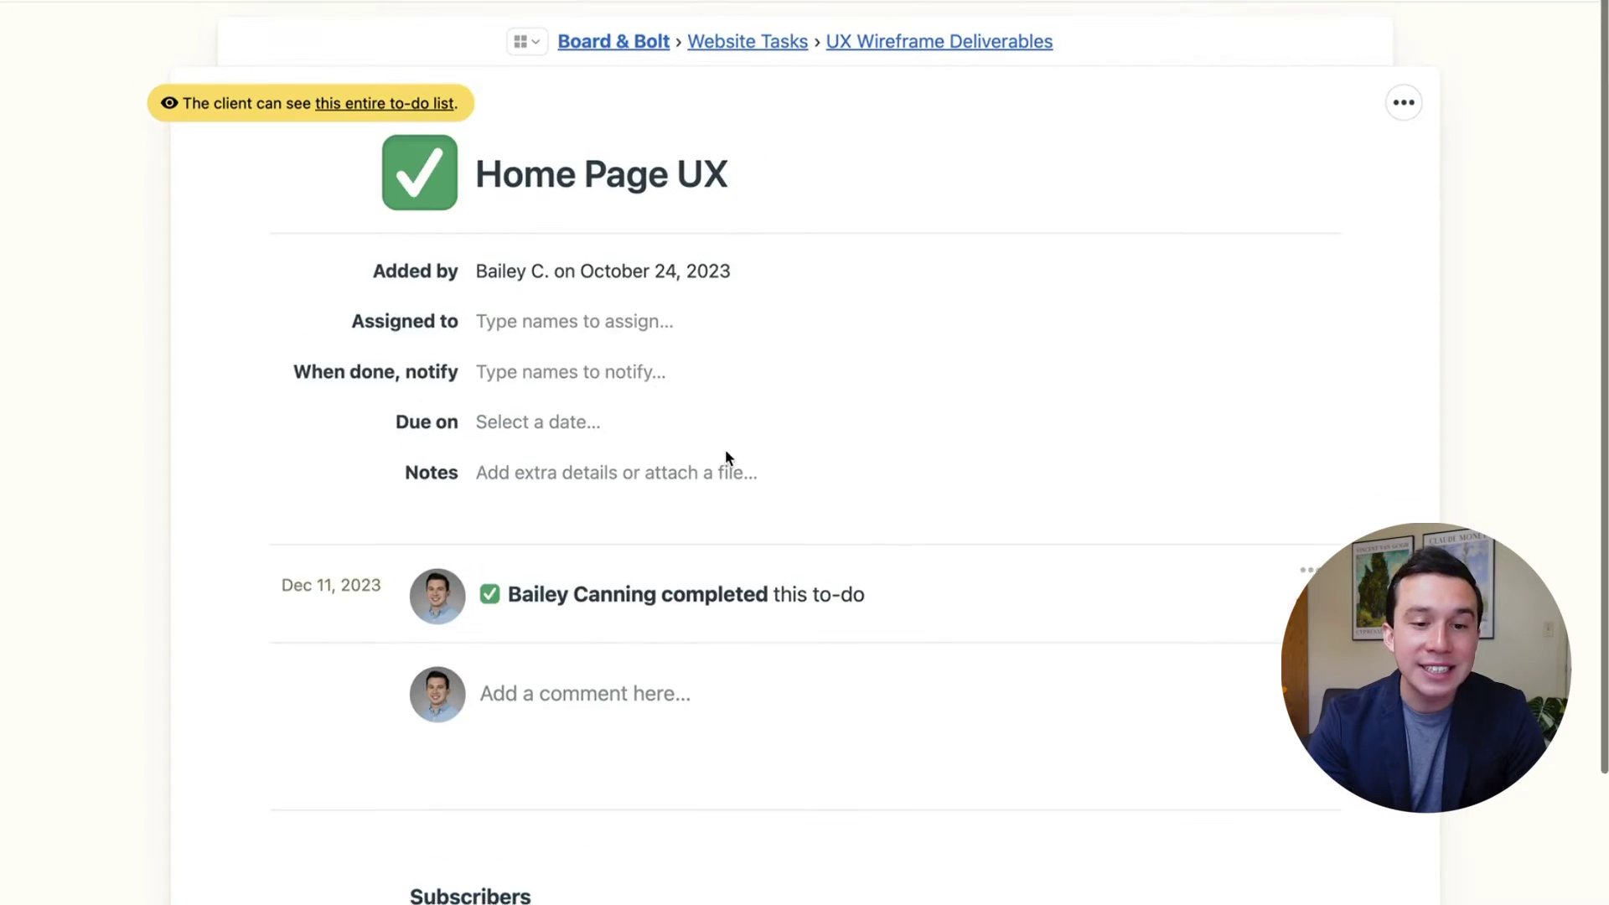
- Return to the Board & Bolt project and review the Project Activity timeline back to Thursday, March 14
click(618, 46)
scroll(844, 525, down, 12)
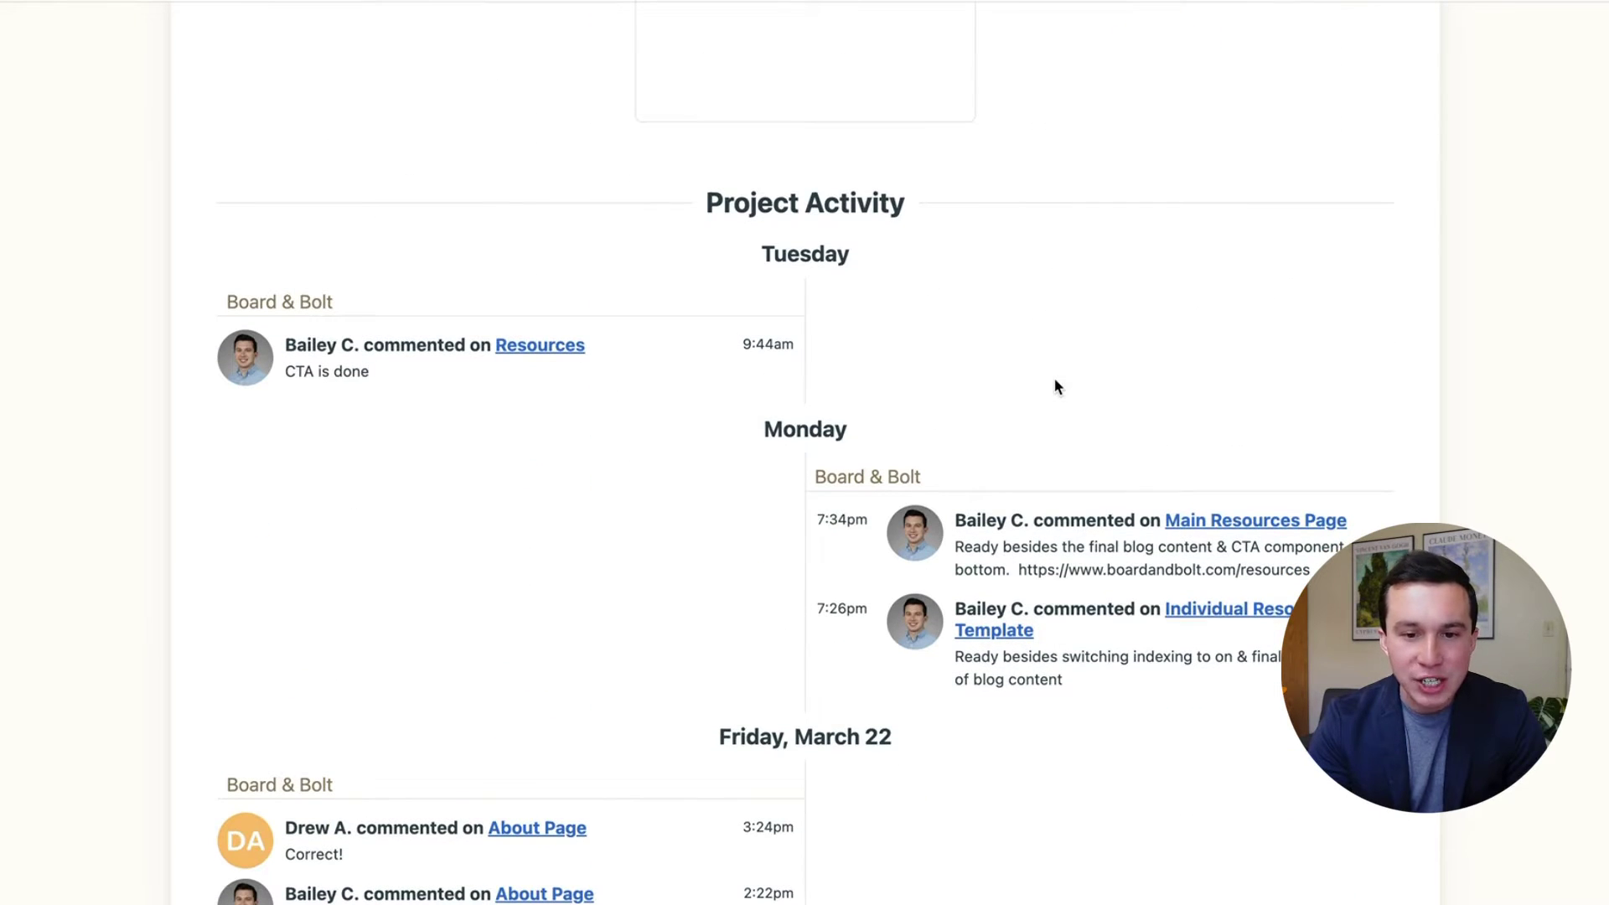
scroll(1056, 387, down, 5)
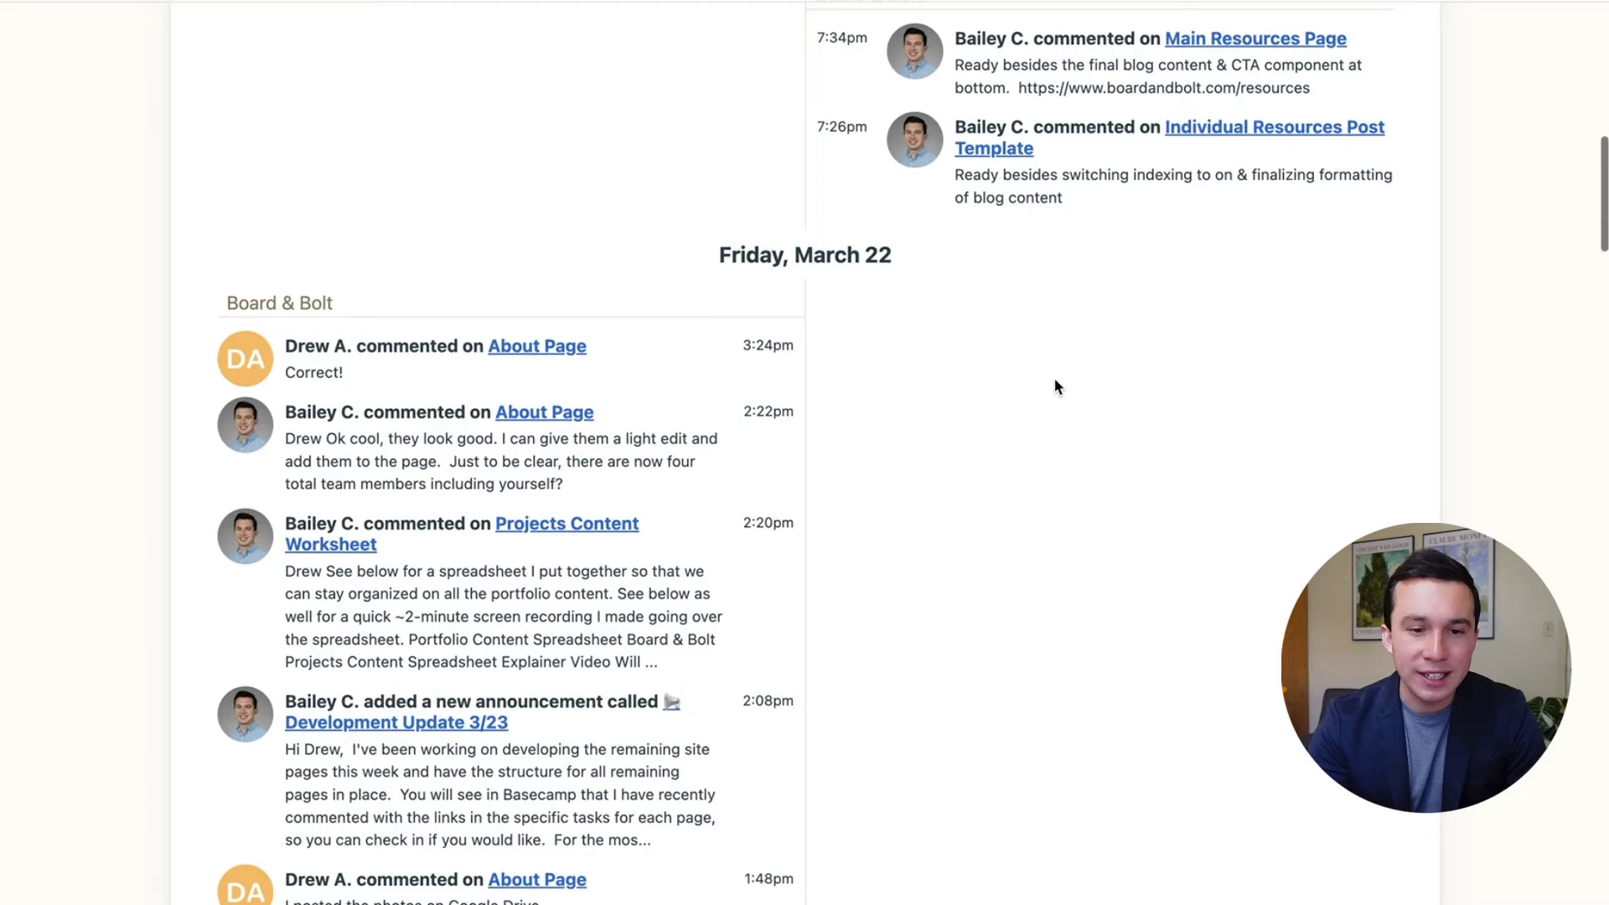
scroll(1055, 387, down, 8)
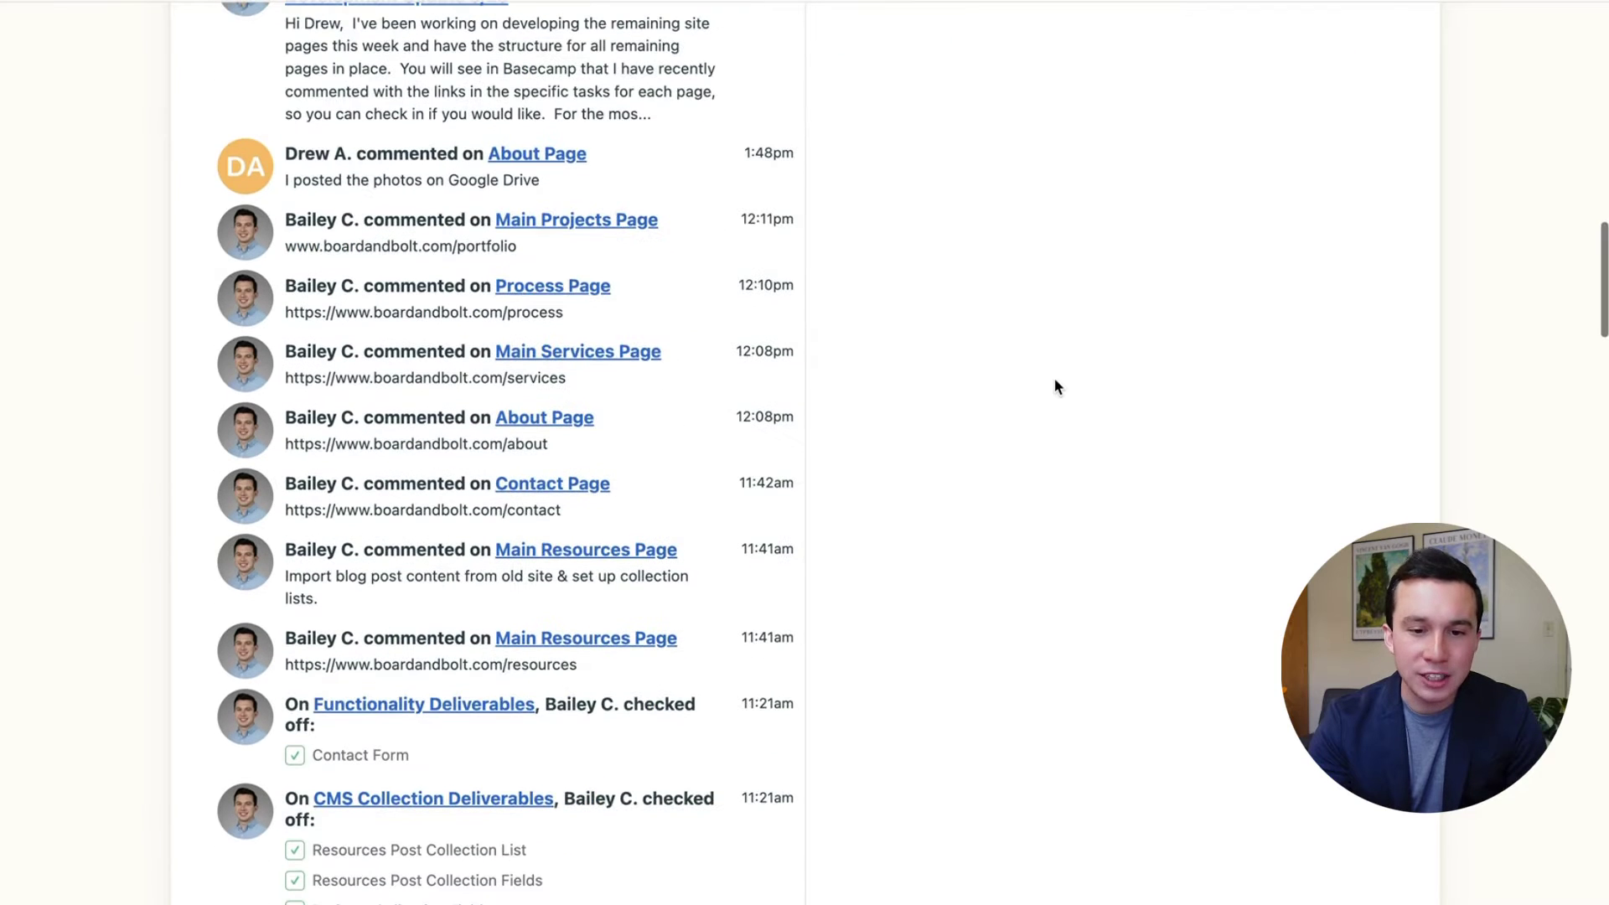
scroll(1055, 386, down, 8)
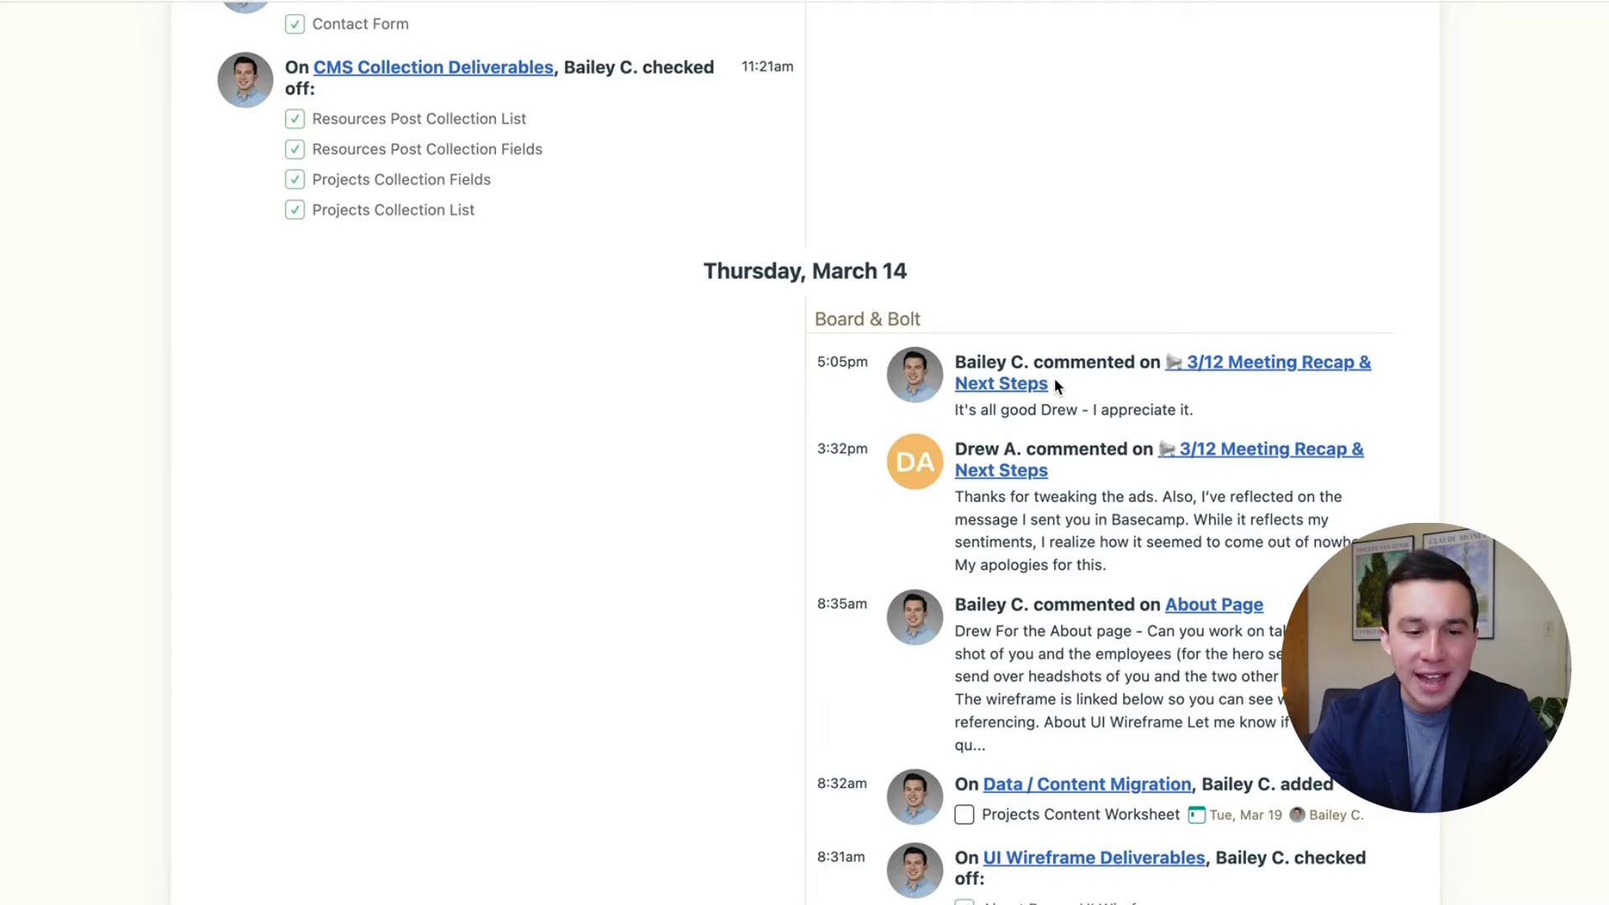
scroll(1053, 377, up, 15)
- Review the remaining Website Tasks lists, from Website Development and Page Deliverables to Website Launch
scroll(1054, 383, up, 15)
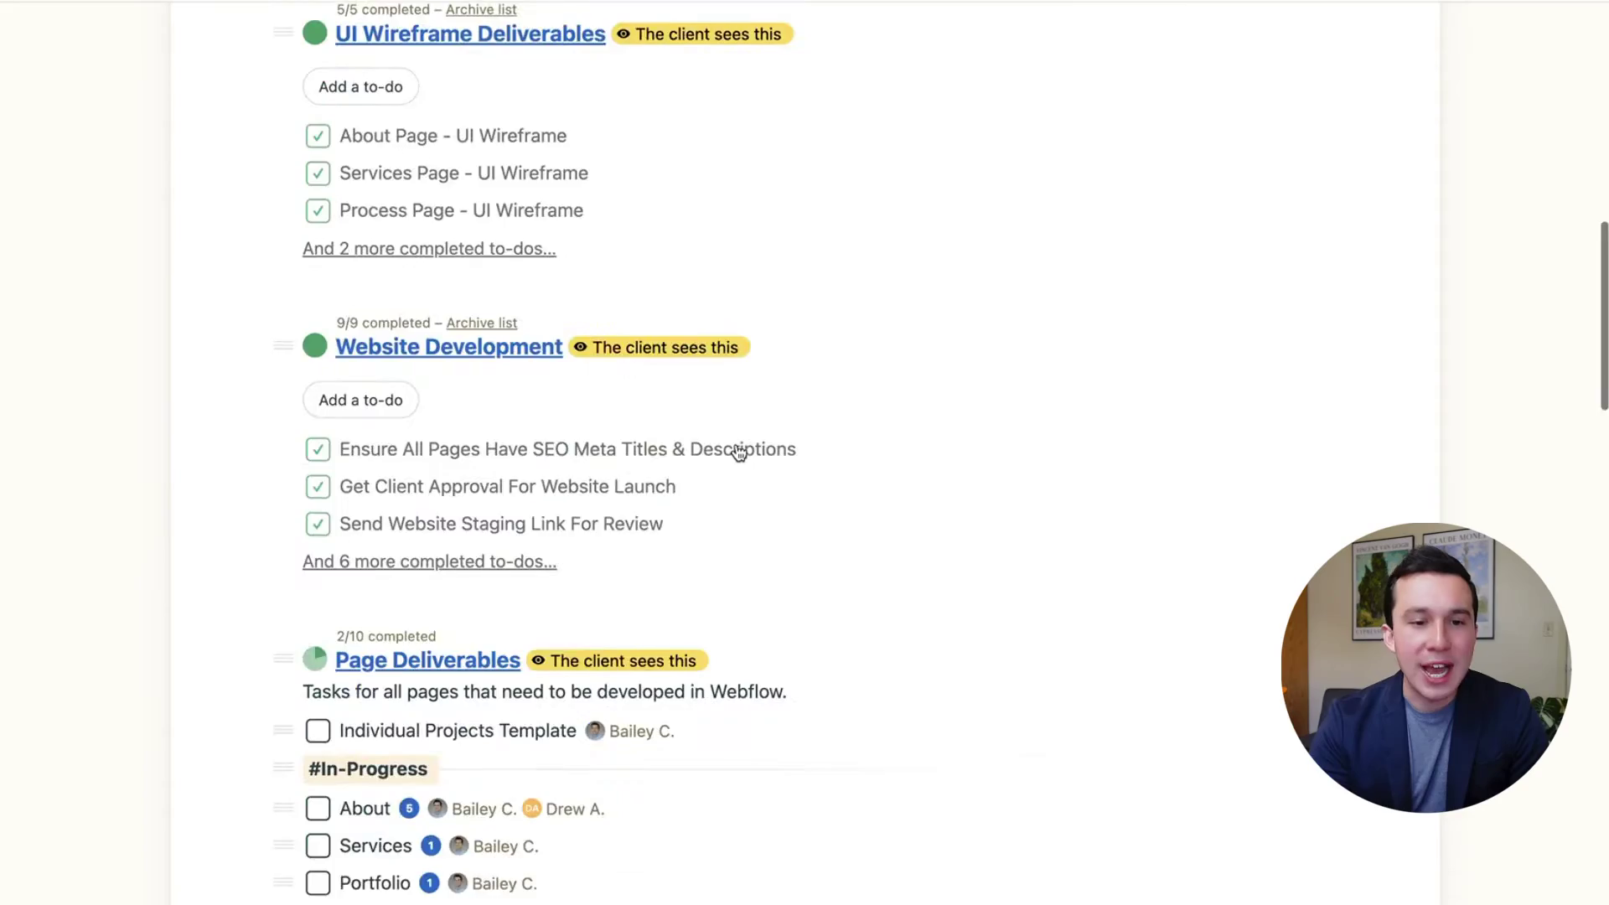
scroll(738, 453, down, 20)
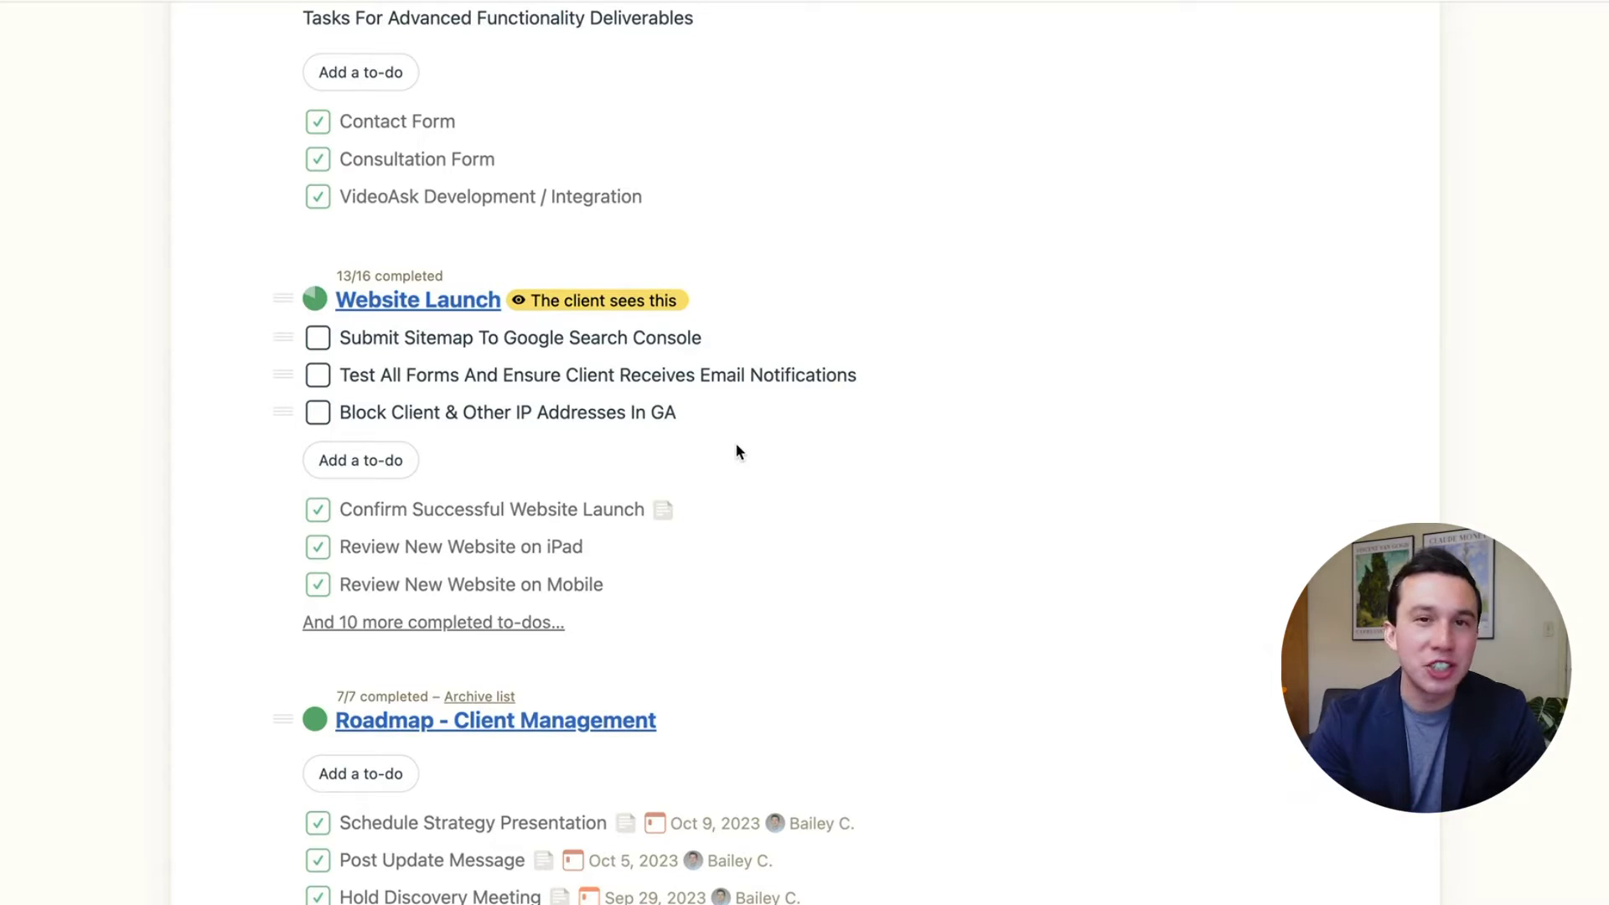
scroll(736, 452, up, 2)
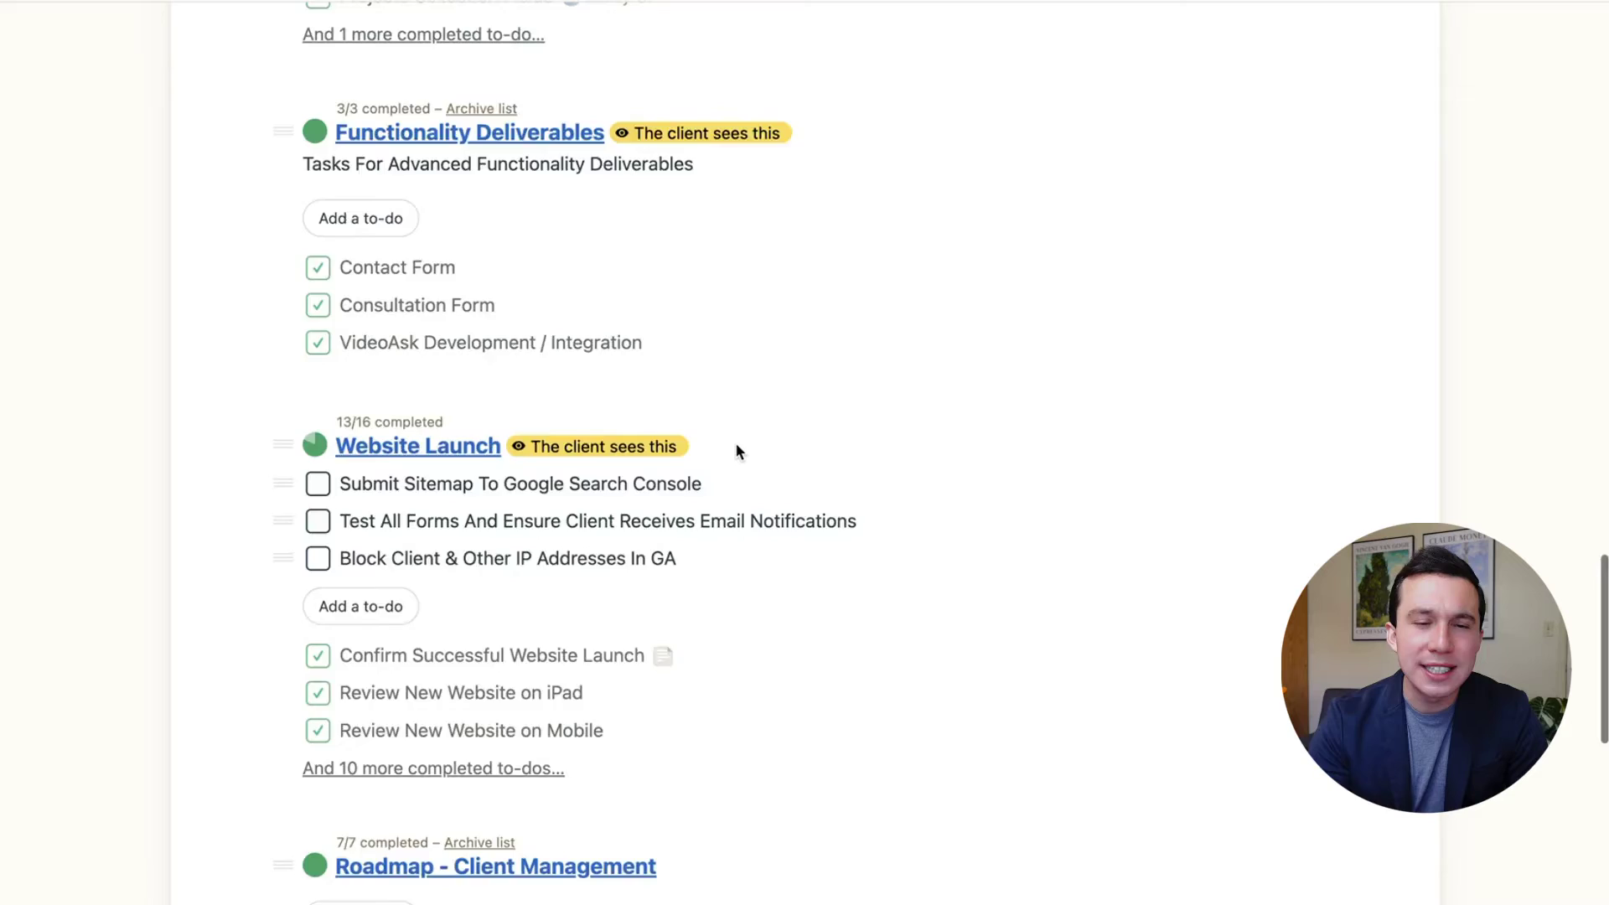
scroll(736, 441, up, 20)
- Leave the Board & Bolt project and open the Ten Seventy Architecture marketing retainer project
click(812, 32)
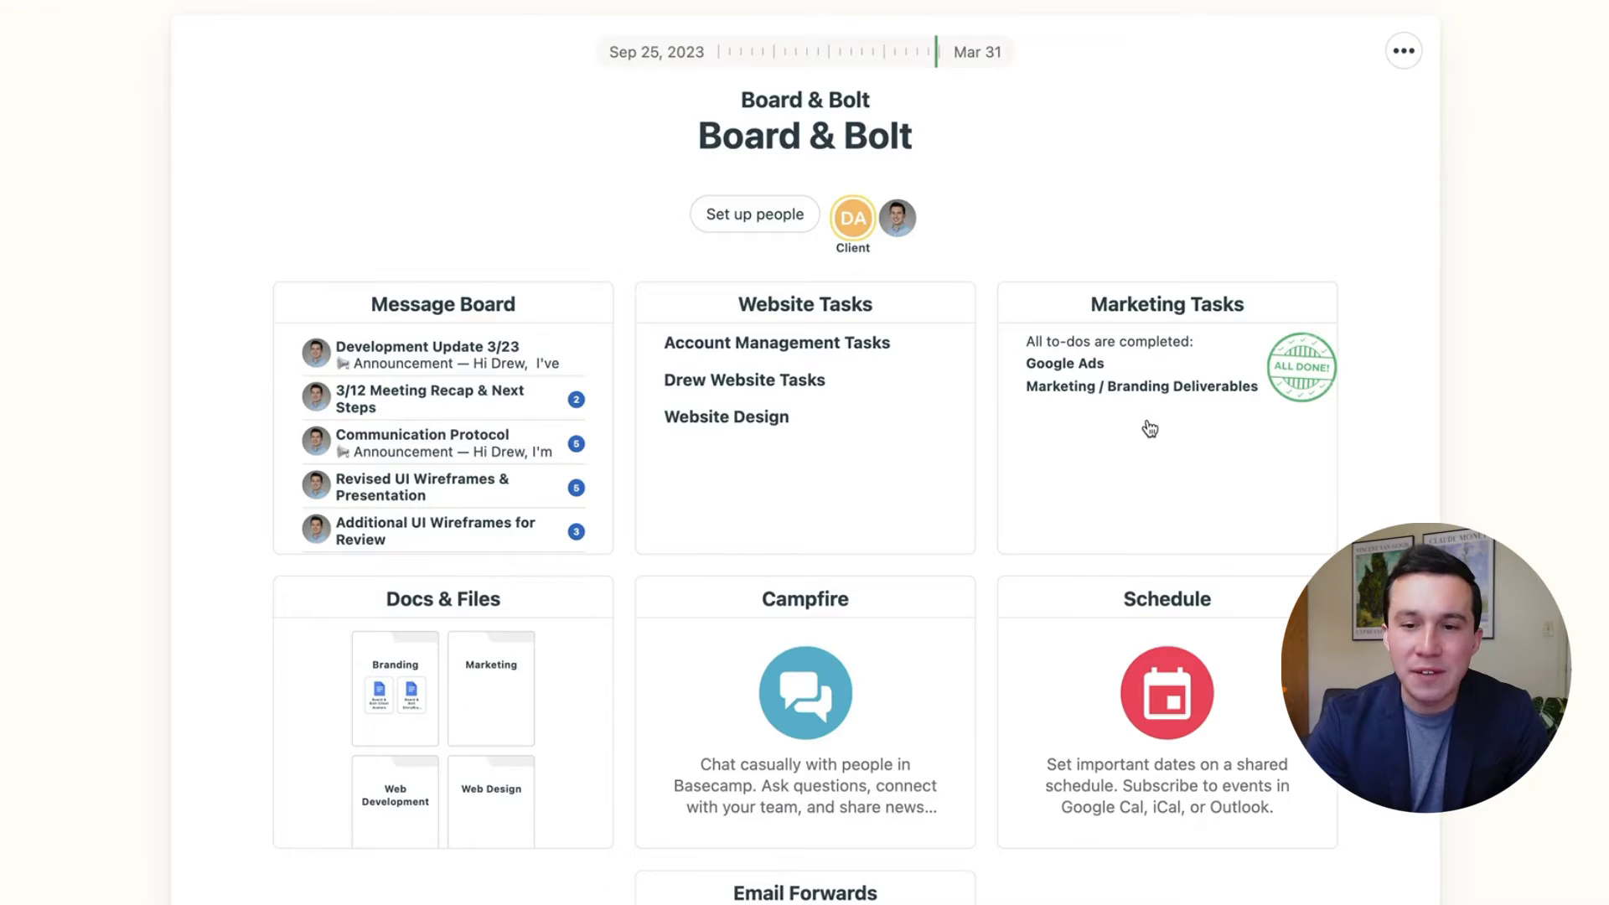
click(509, 10)
click(702, 313)
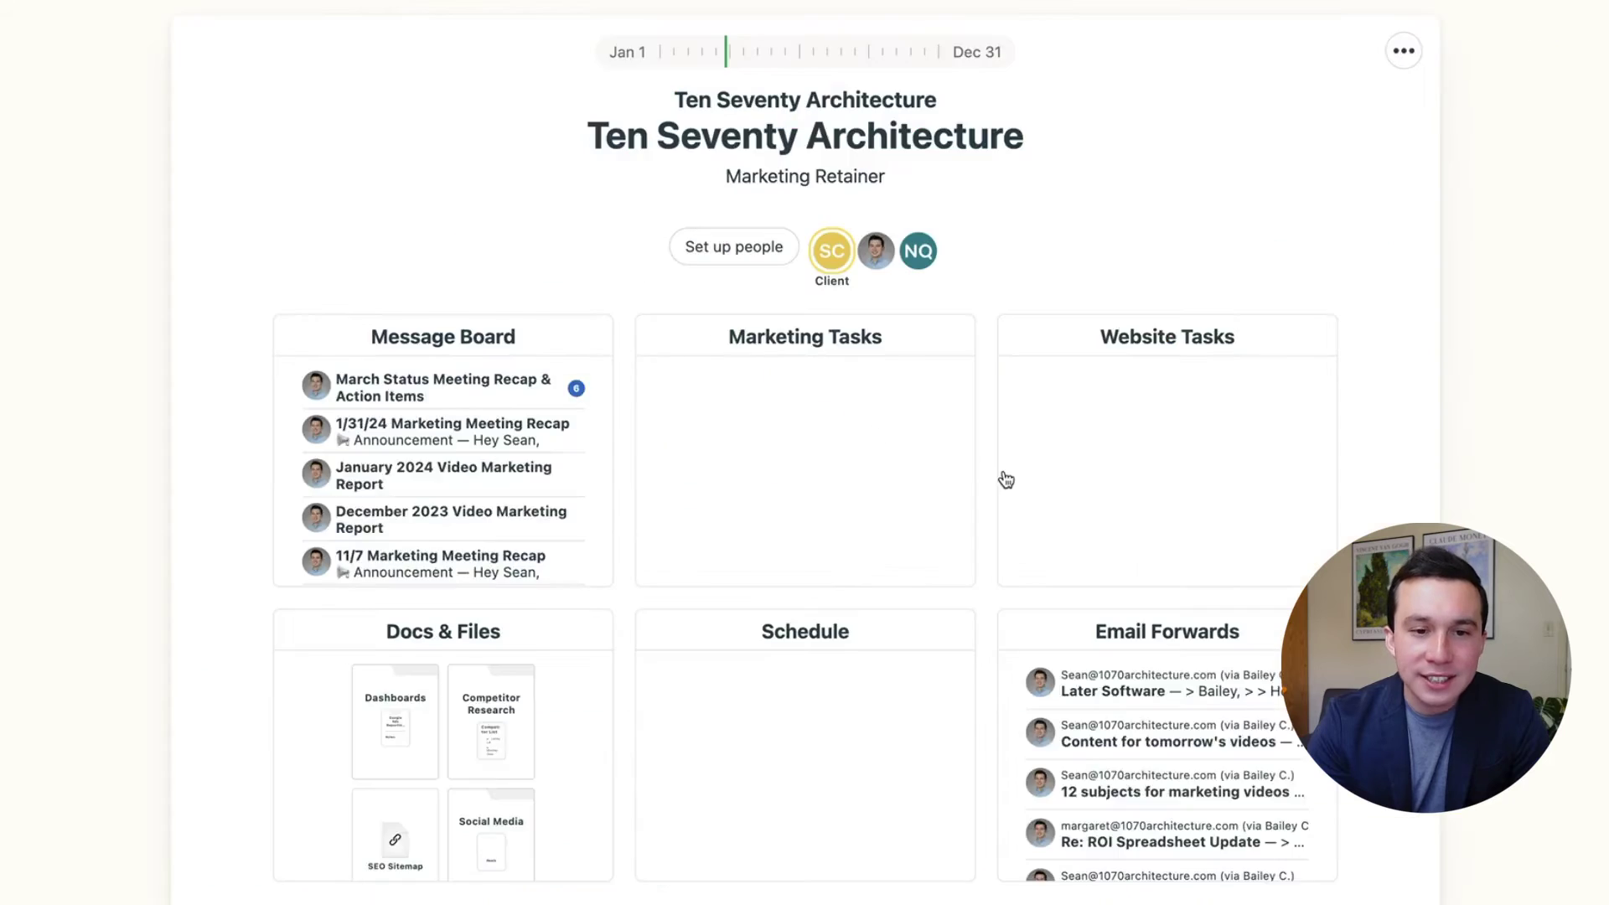
- Open Marketing Tasks and review the monthly marketing lists and the Video / YouTube Tasks list
click(797, 536)
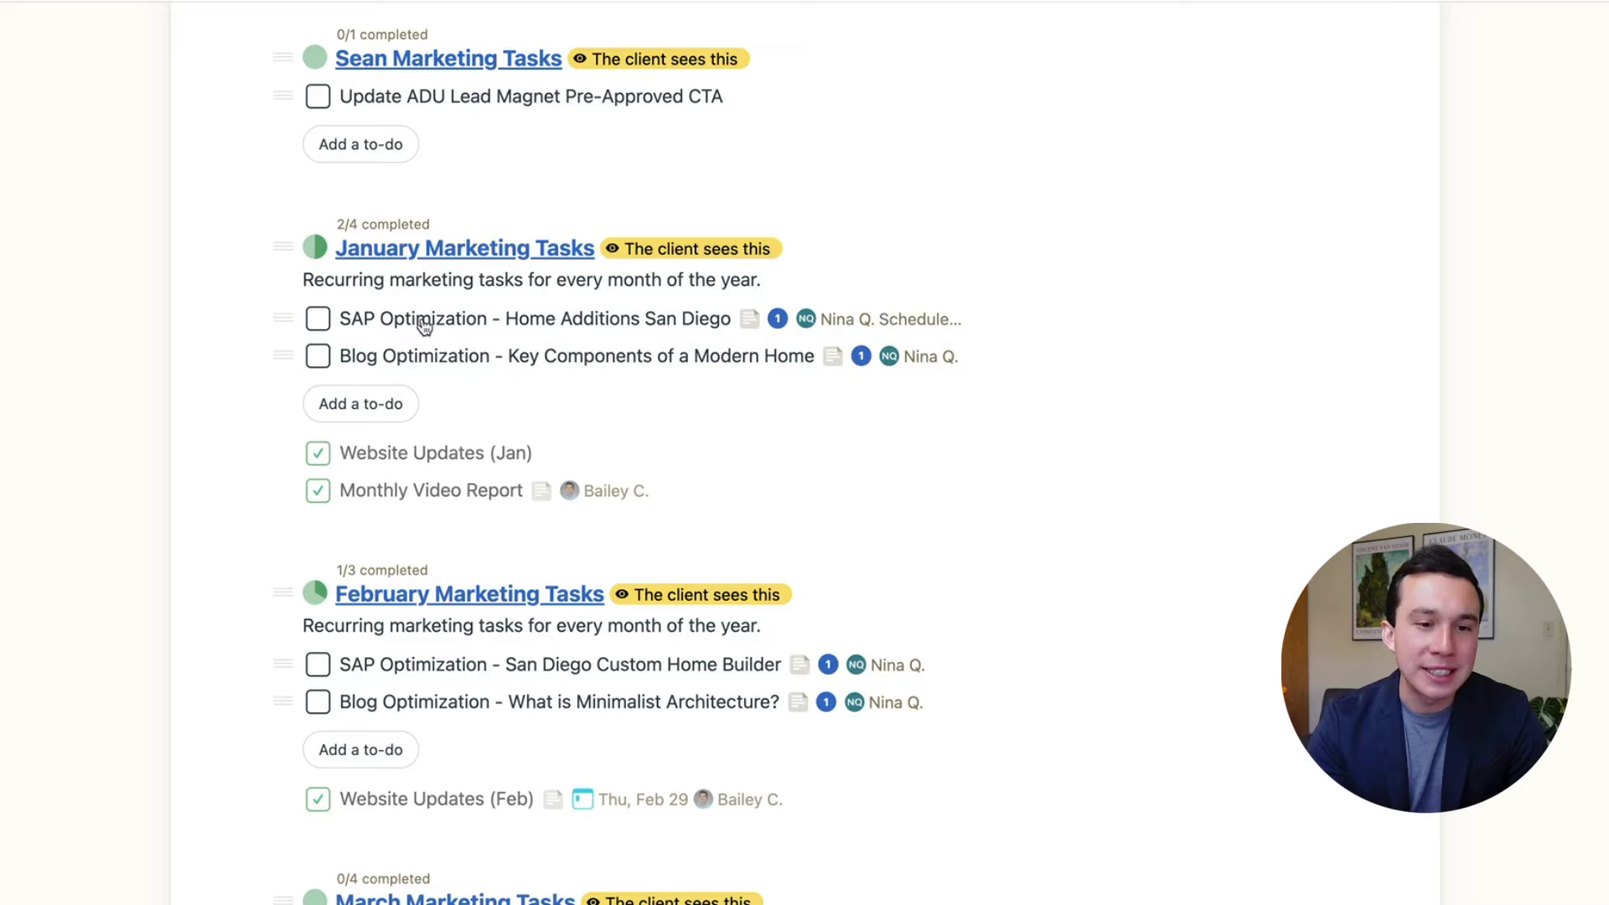
scroll(539, 356, down, 20)
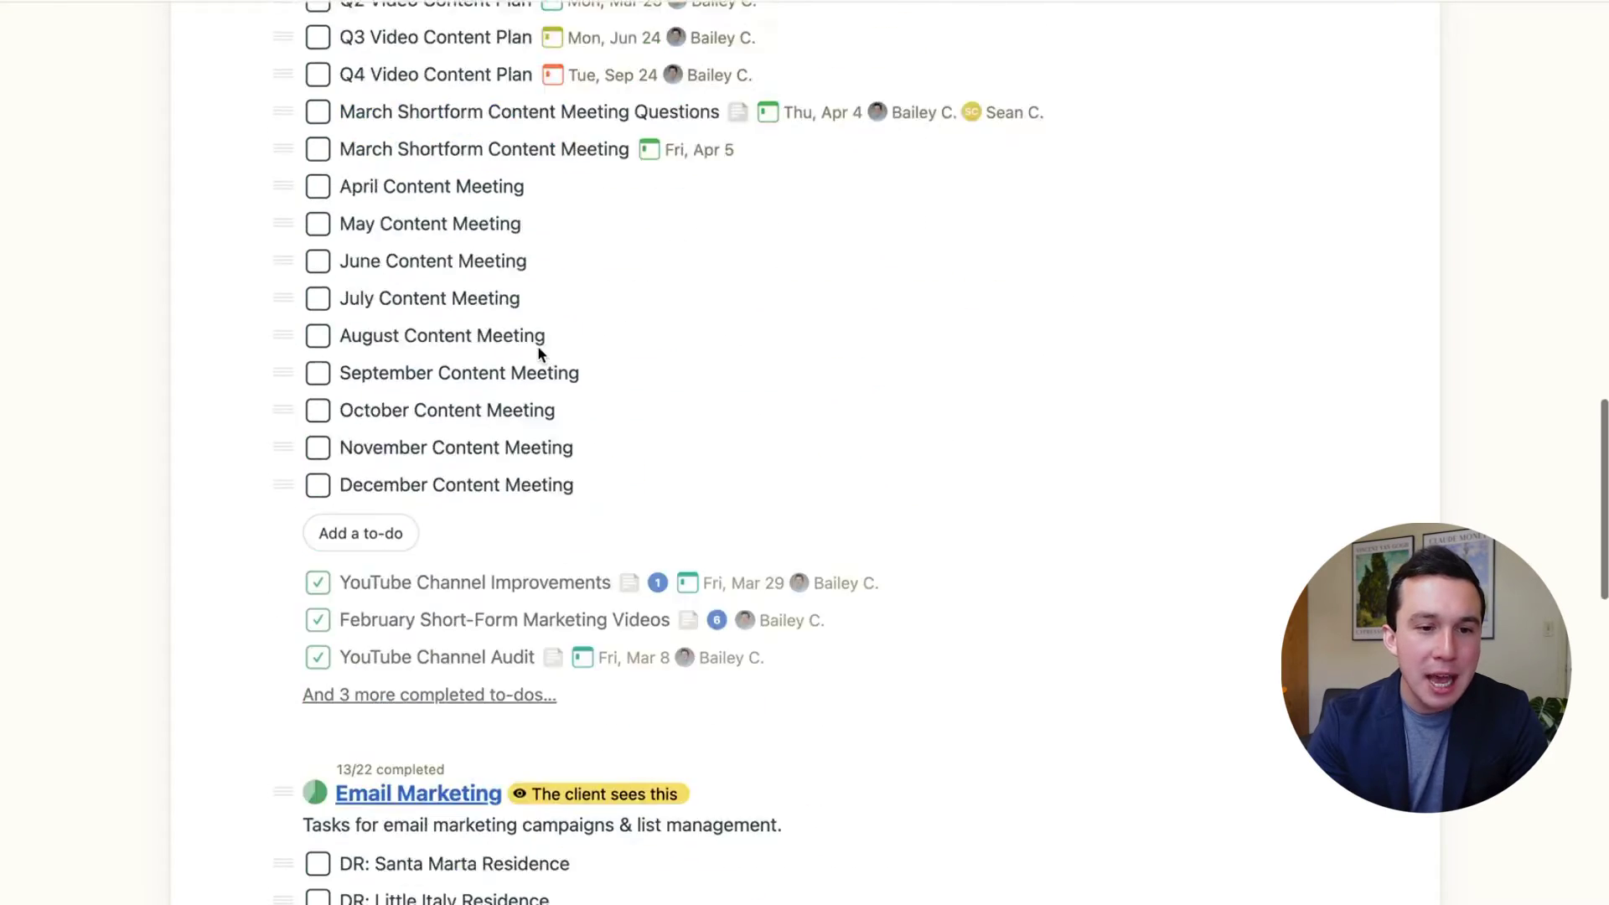
scroll(539, 352, up, 8)
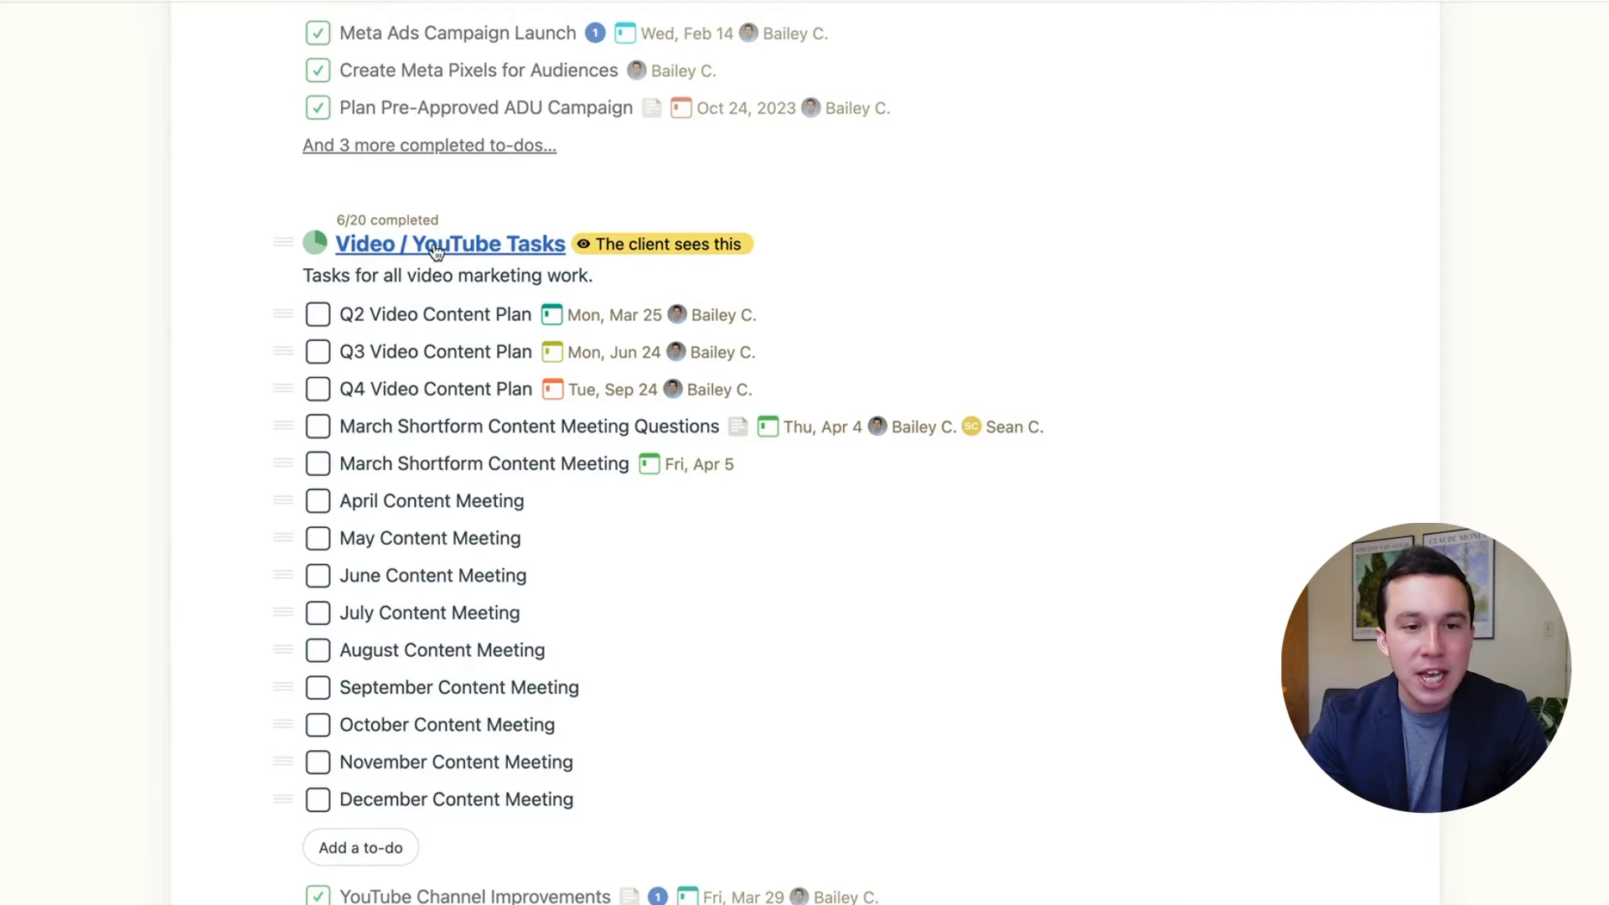
- Read the March Shortform Content Meeting Questions to-do, and return to the marketing lists to look toward Email Marketing
click(471, 427)
scroll(471, 431, down, 3)
scroll(600, 302, up, 3)
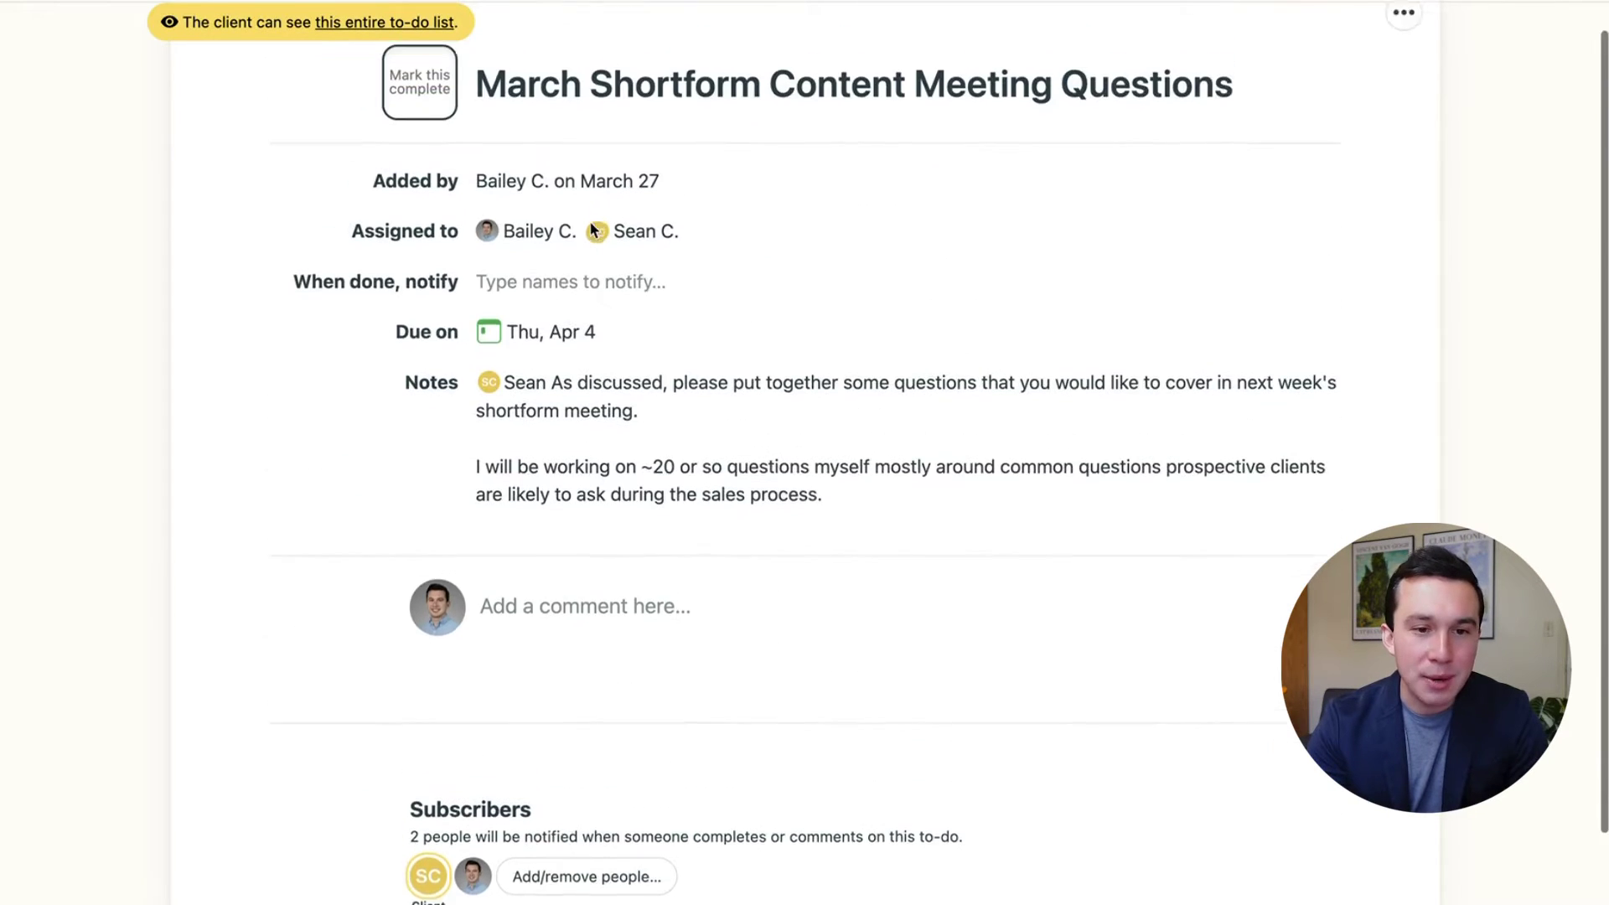
key(alt+Left)
scroll(425, 439, down, 9)
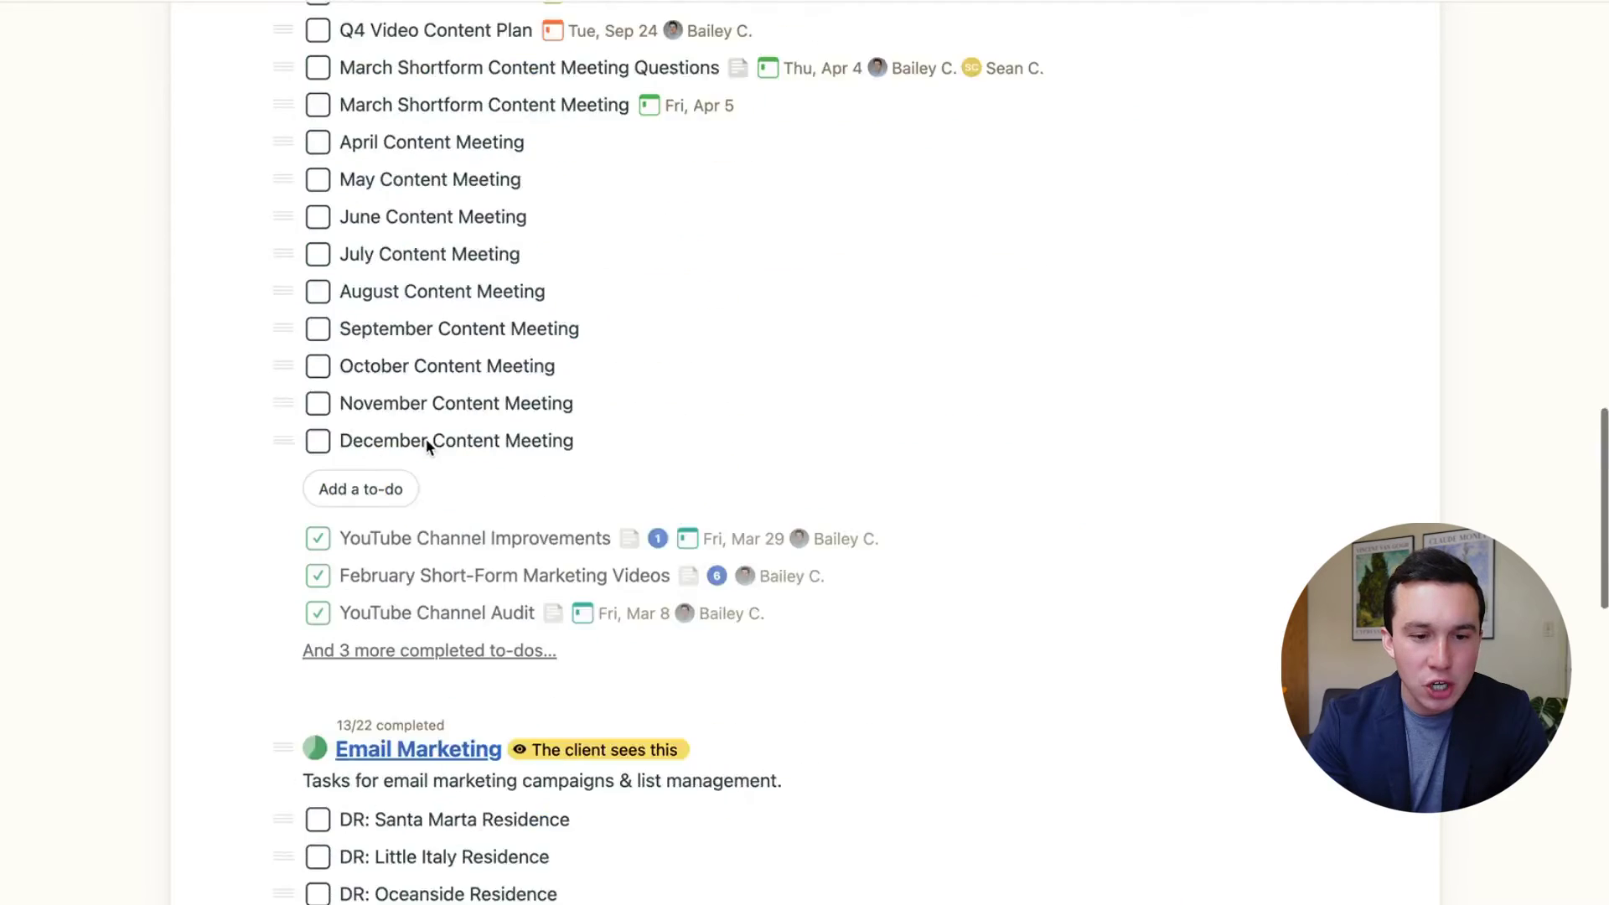
- Review the Email Marketing, Social Media, General and Task Backlog lists, and return to the first lists in Marketing Tasks
scroll(425, 446, down, 8)
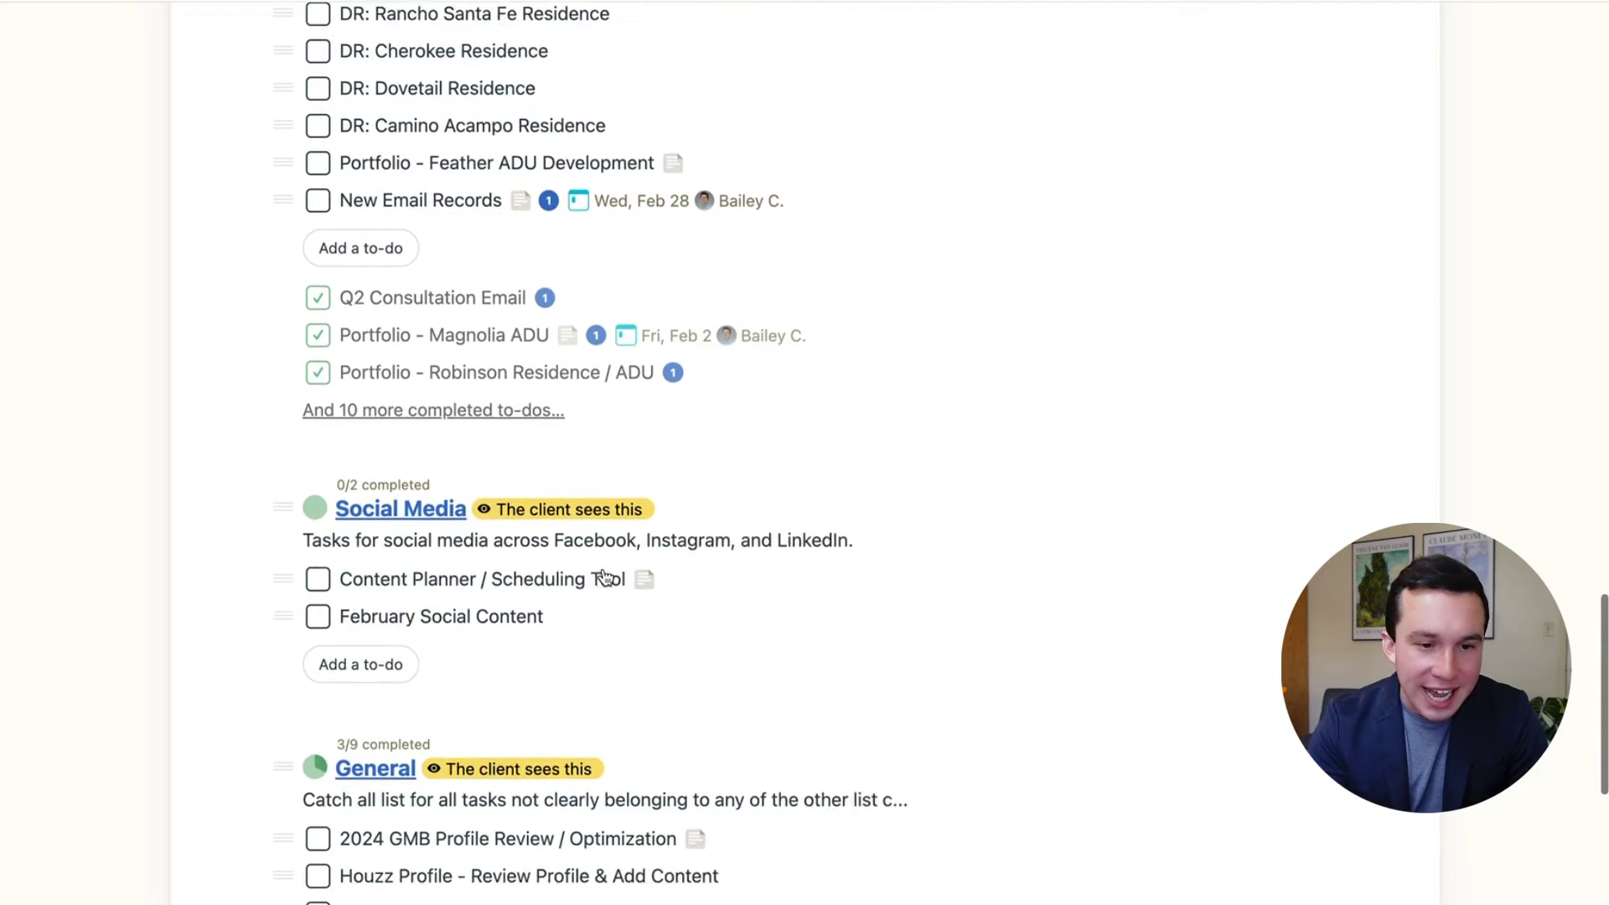
scroll(450, 443, down, 4)
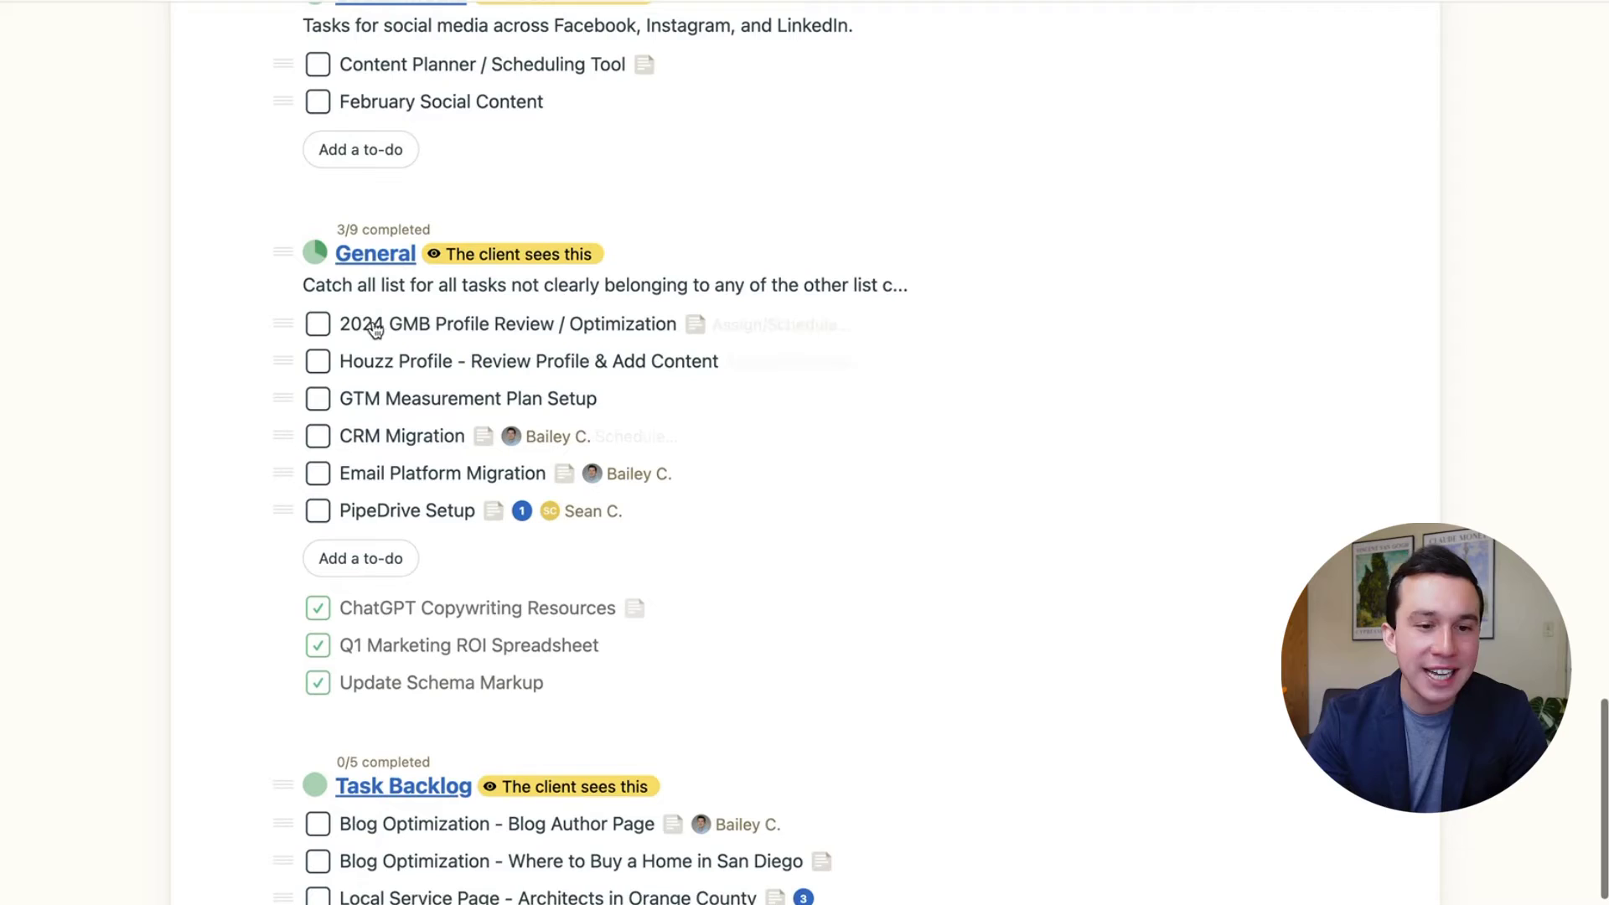
scroll(560, 459, down, 3)
scroll(560, 460, up, 20)
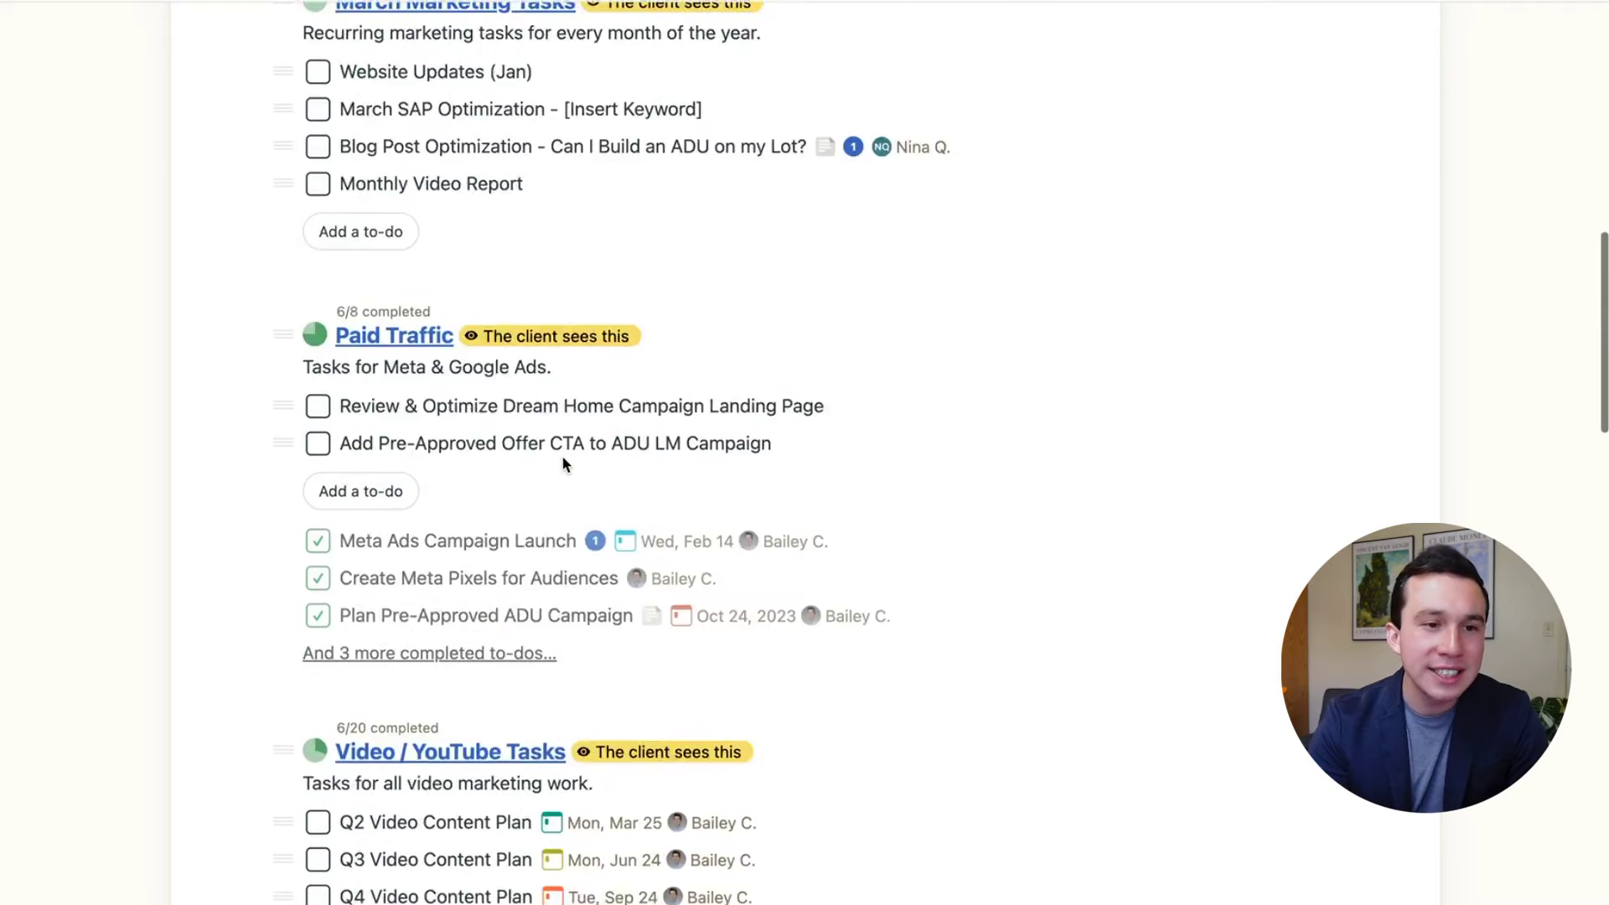
scroll(456, 352, down, 3)
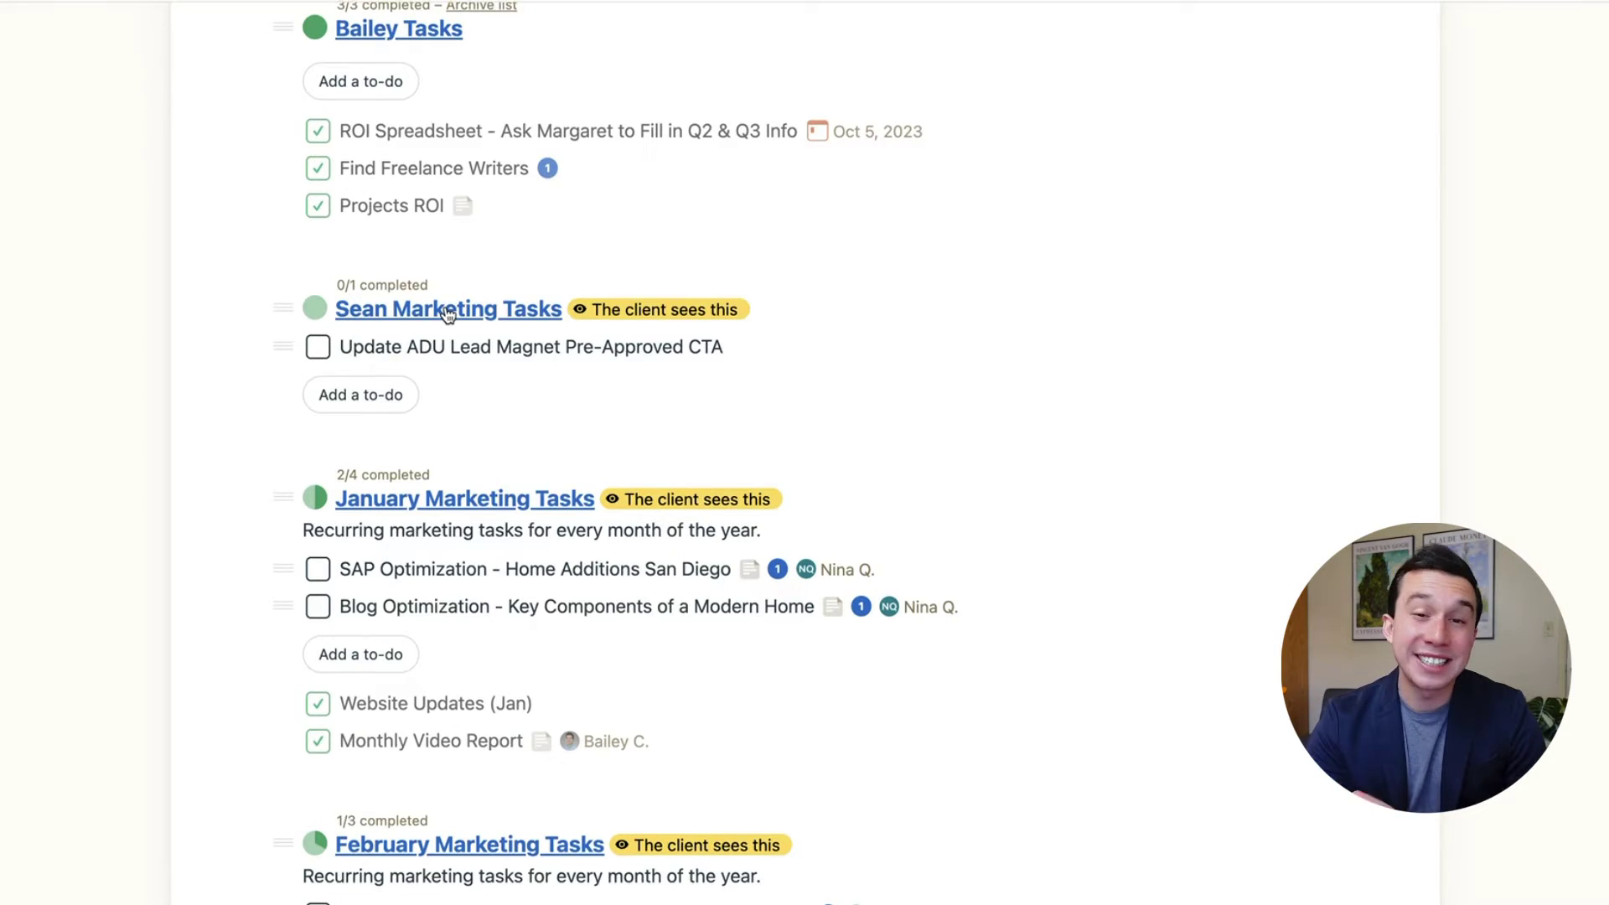
scroll(448, 314, up, 3)
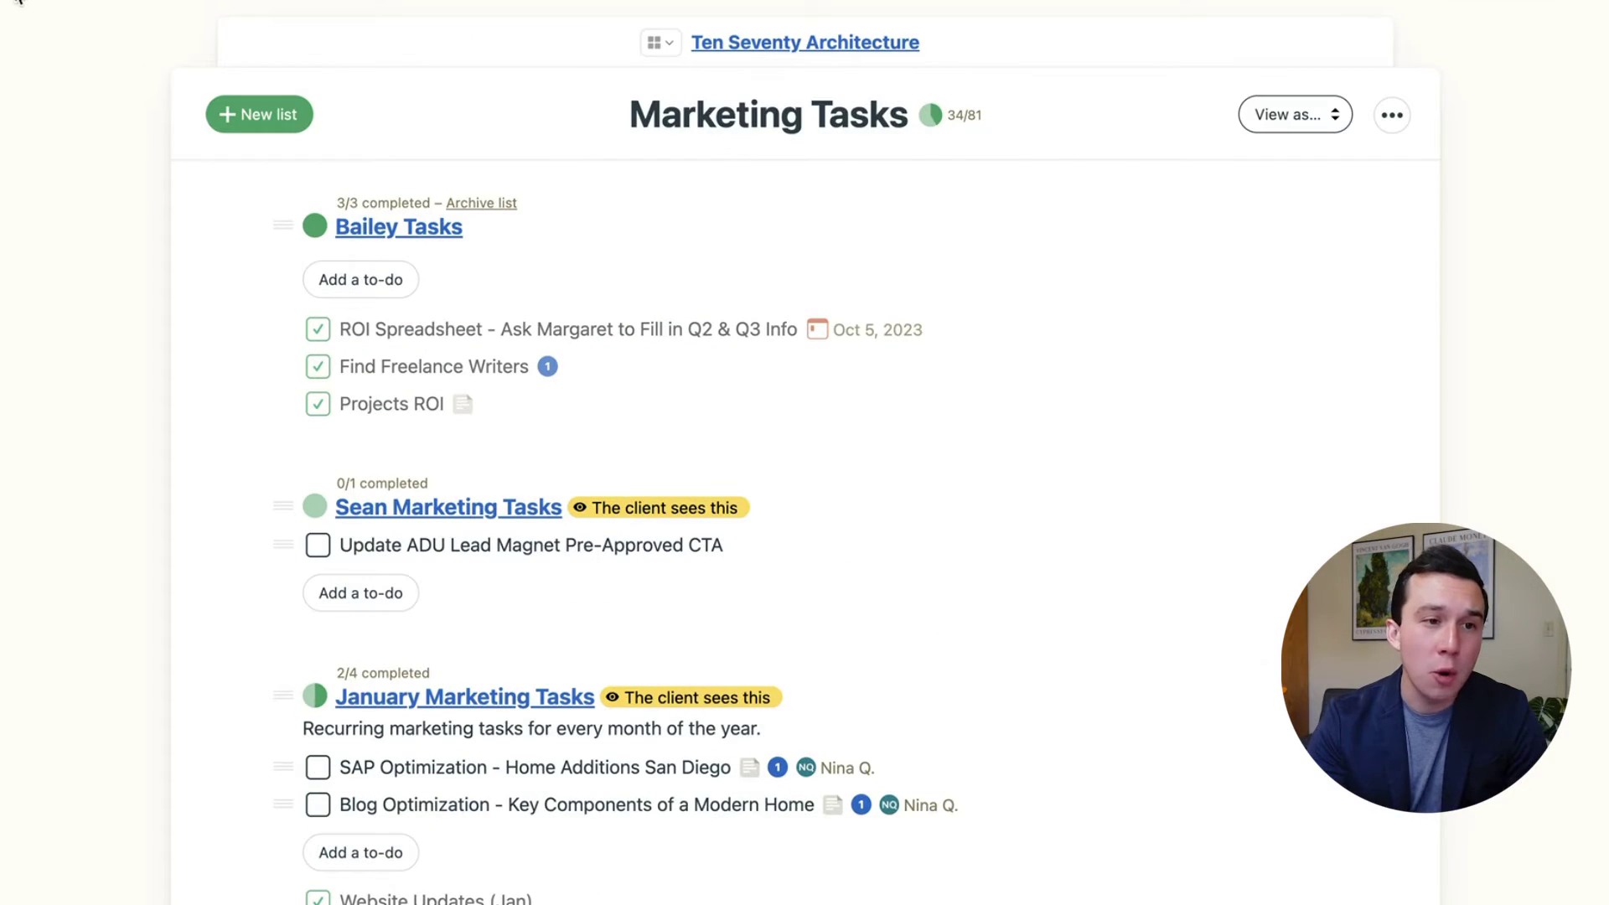
- Open the project's Docs & Files and view the options for adding new docs, folders, uploads and linked files
click(851, 43)
scroll(815, 510, down, 3)
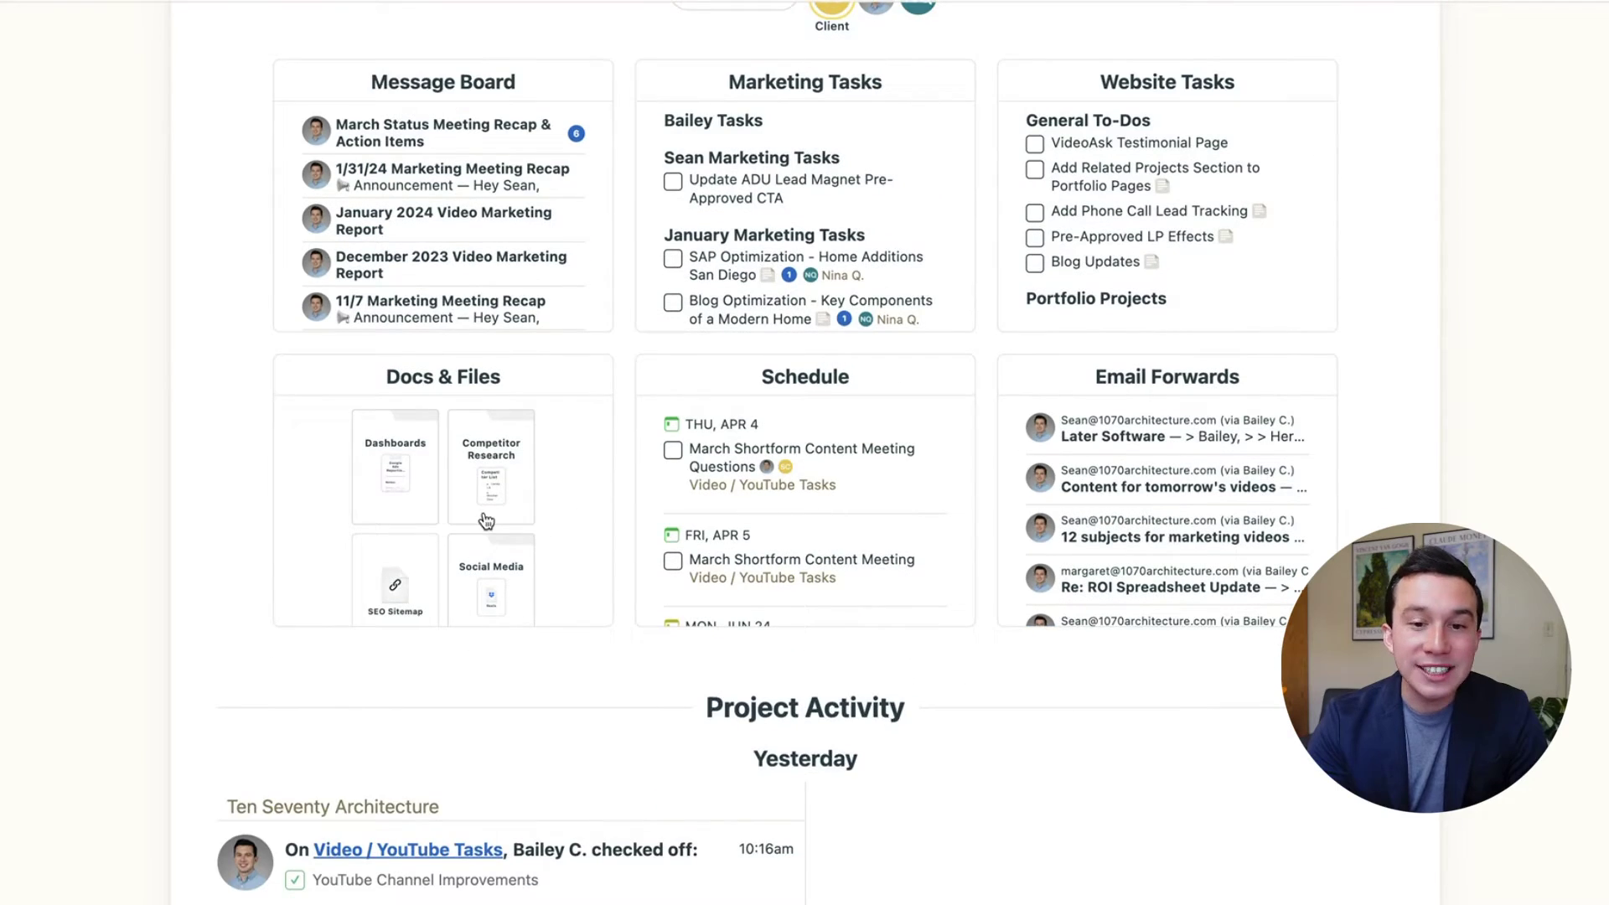
click(484, 518)
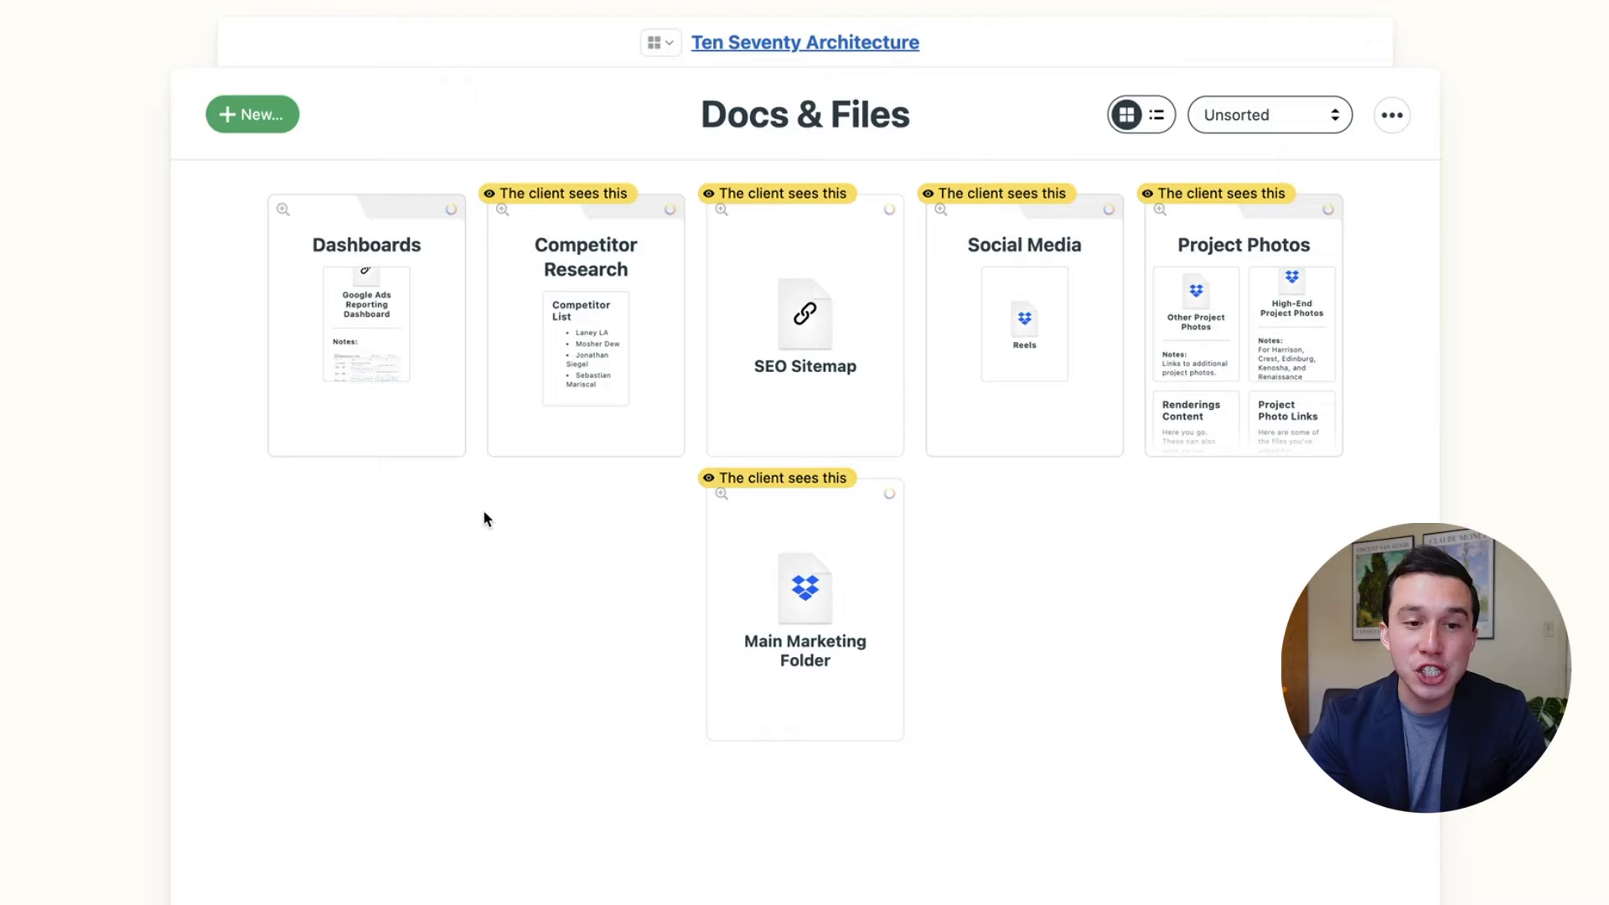
click(252, 114)
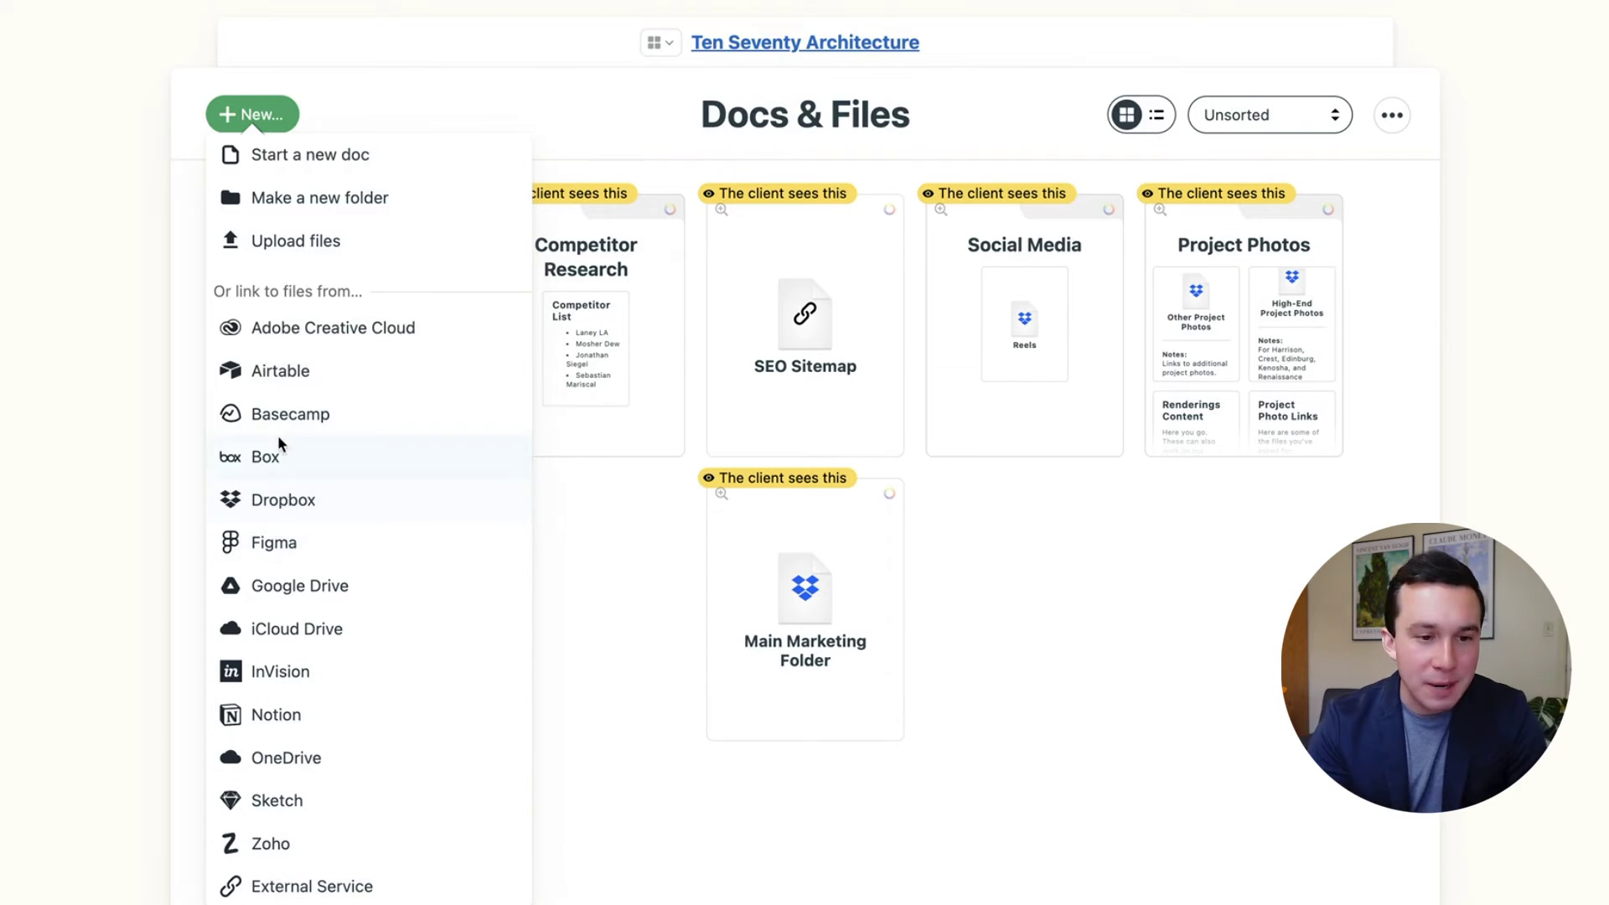
click(1245, 825)
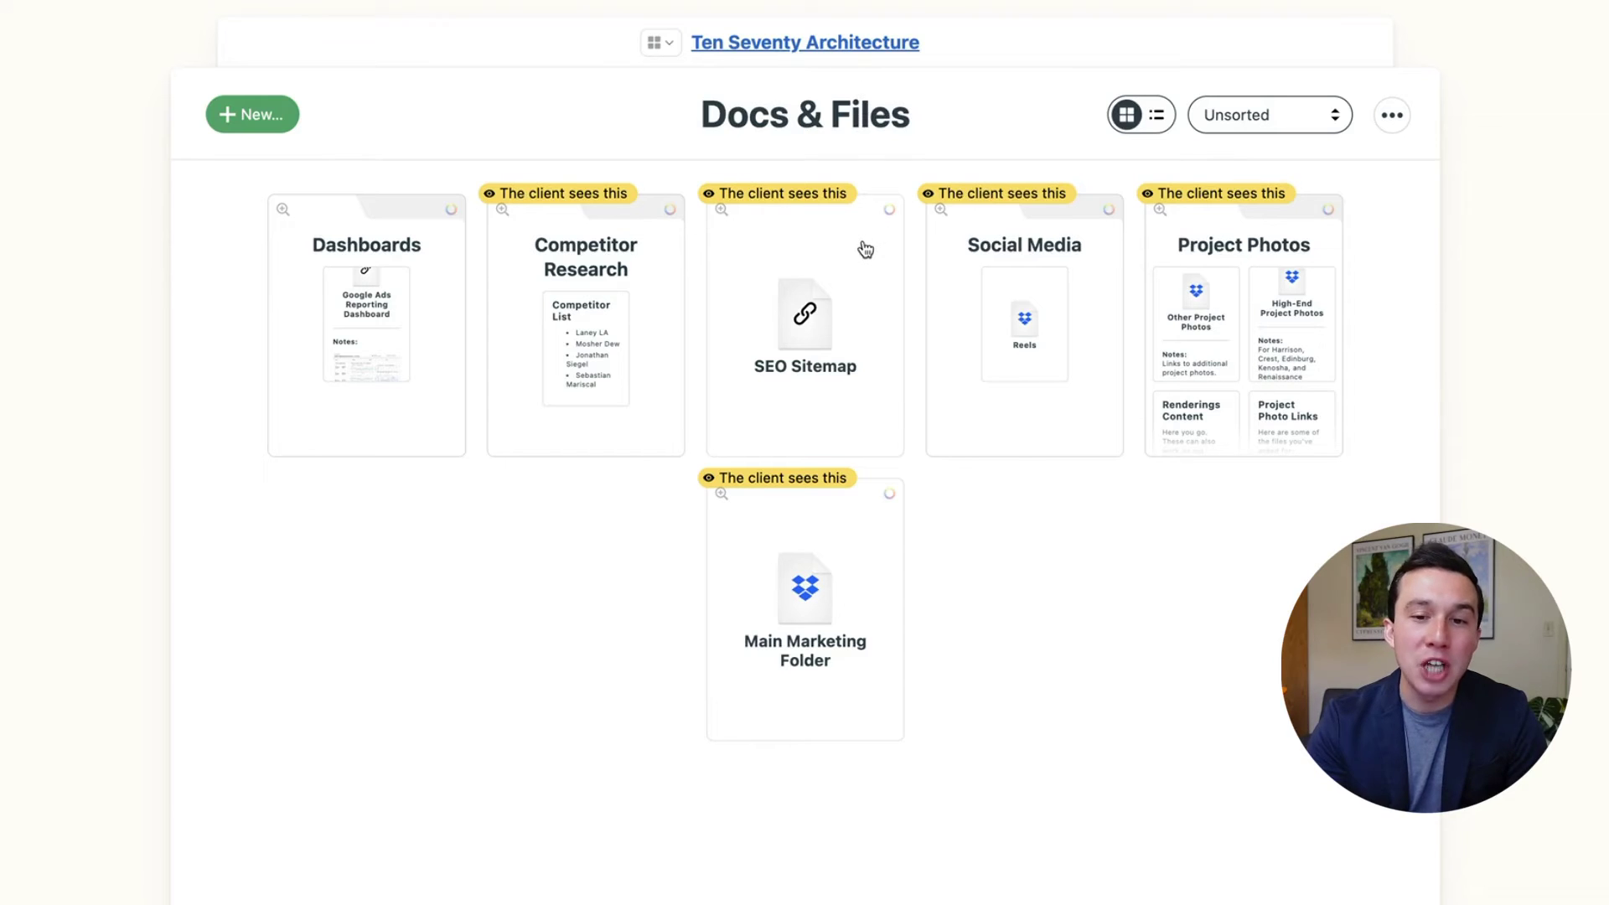
- Open the Ten Seventy Architecture project's Schedule and review its March and April calendar and upcoming content meeting entries
click(815, 44)
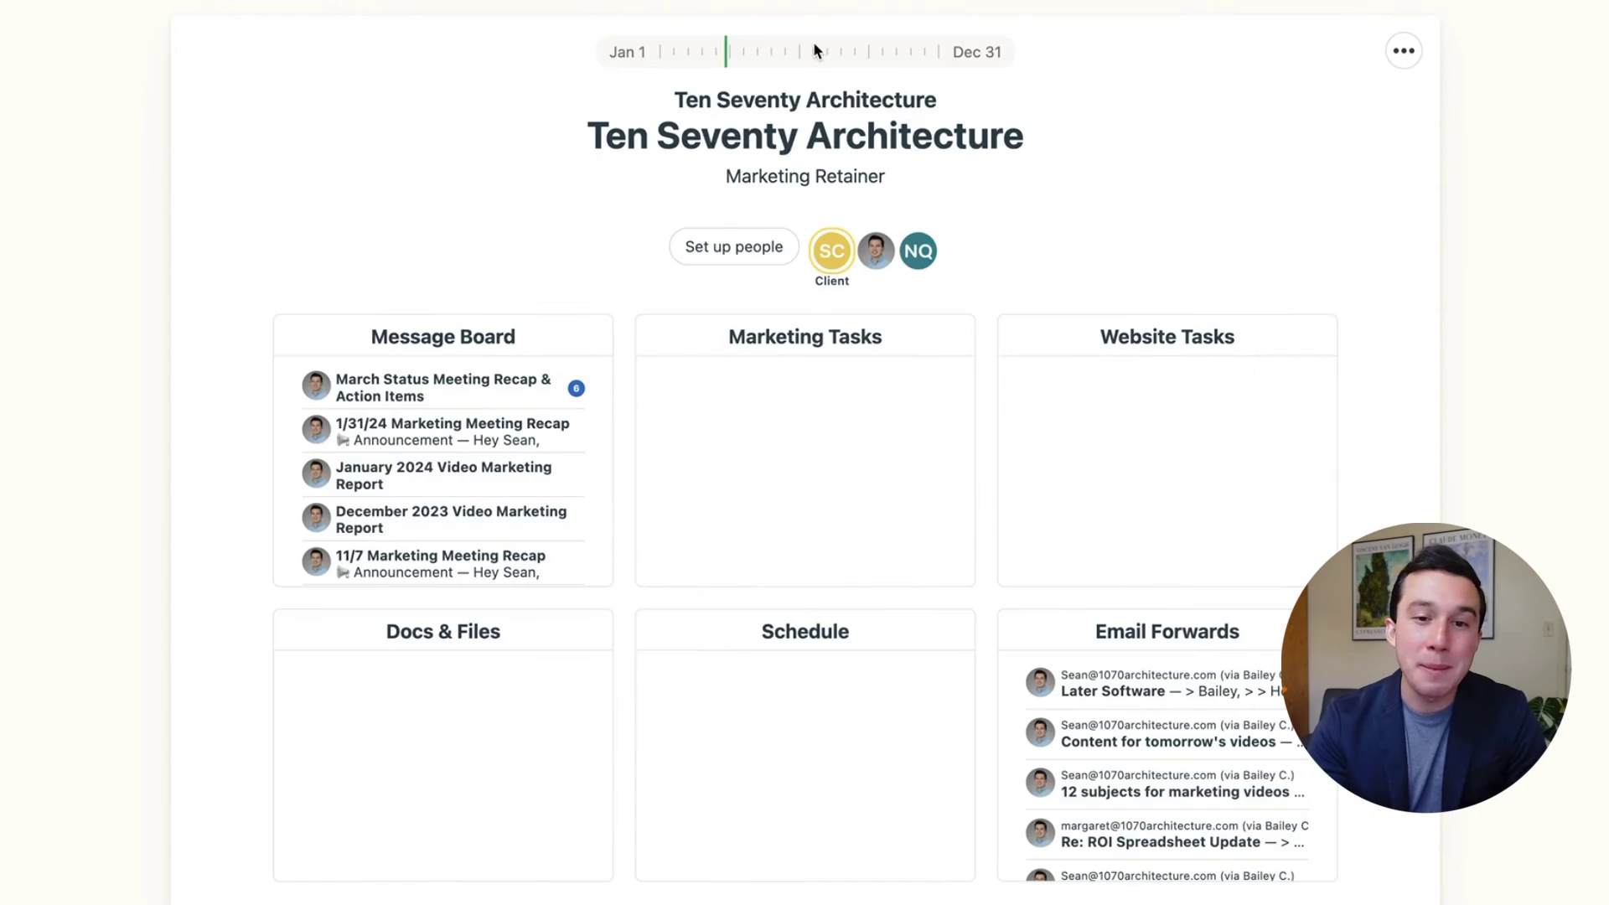
scroll(794, 566, down, 3)
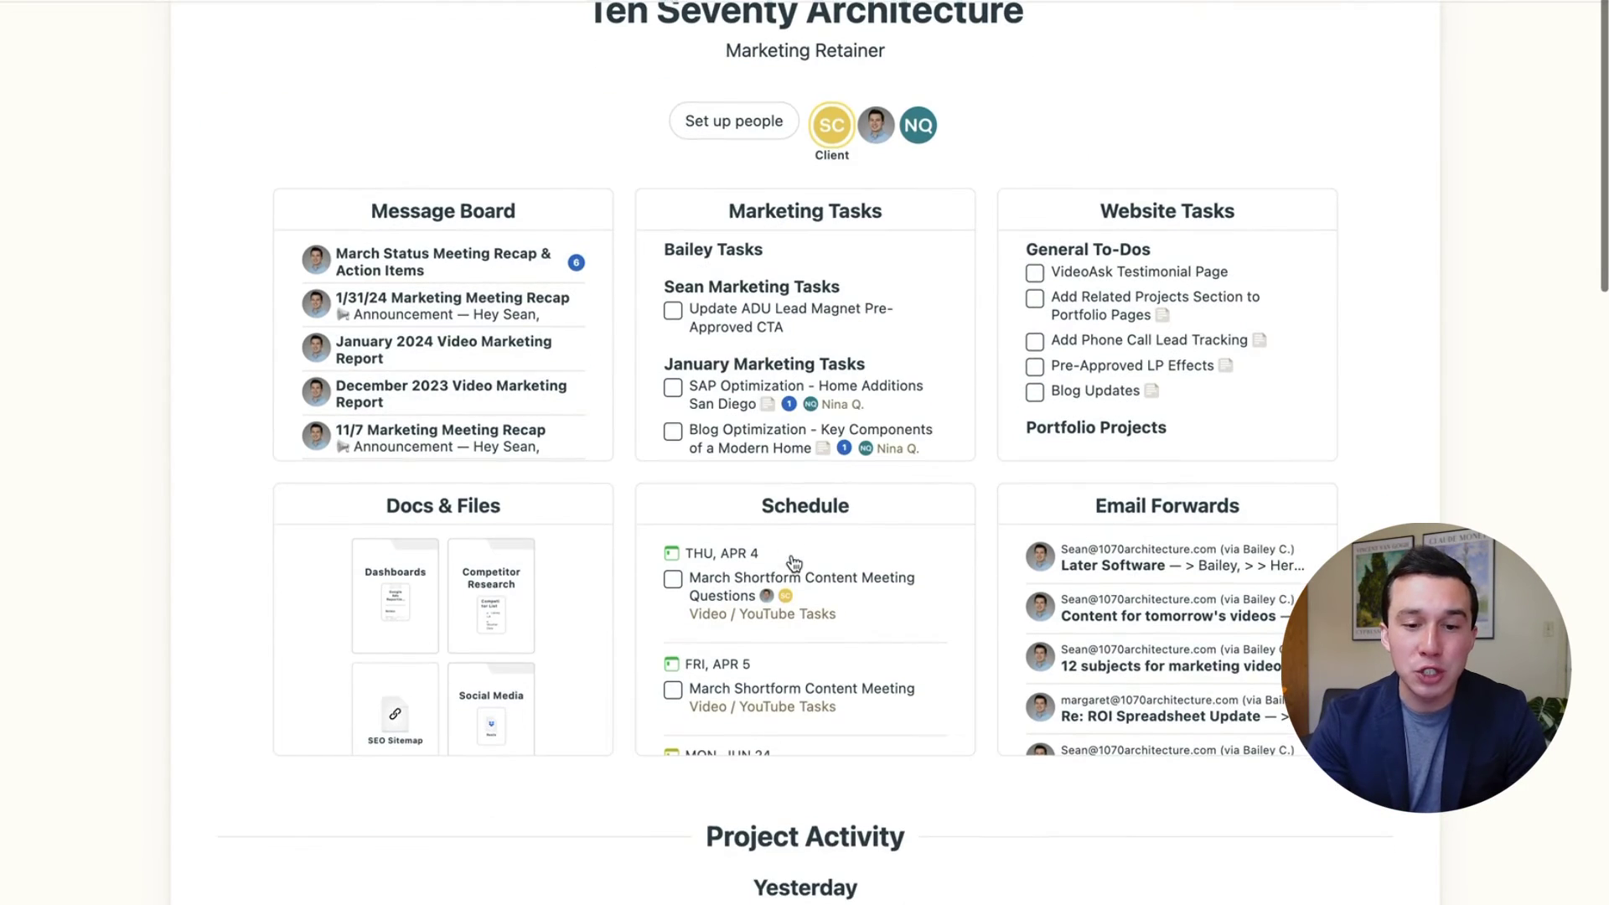
click(925, 677)
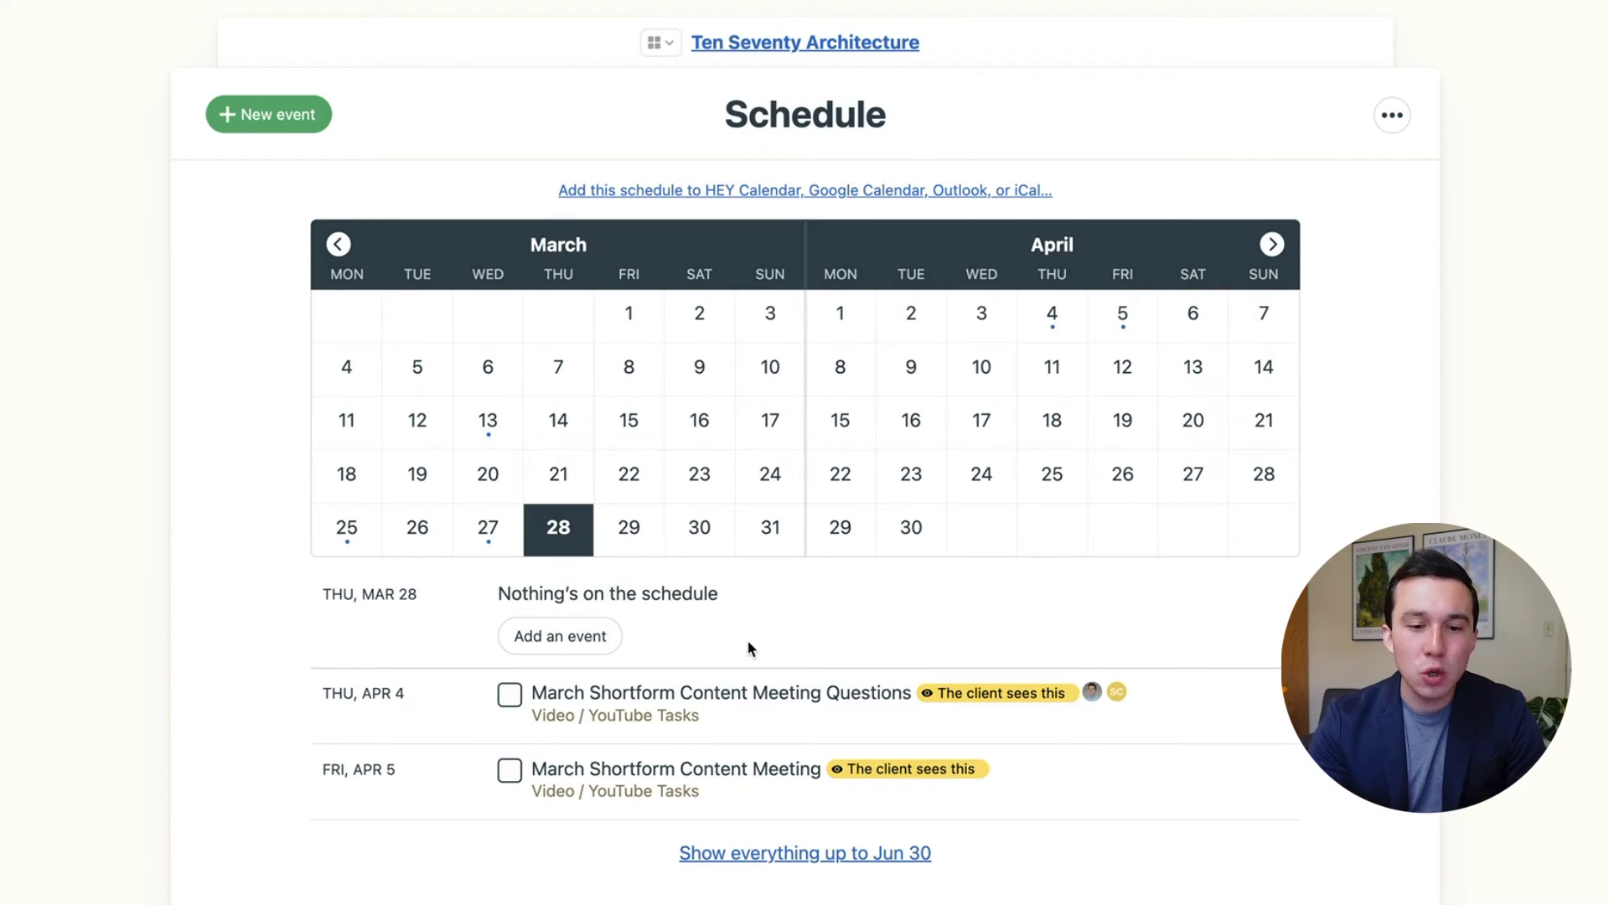
scroll(746, 640, down, 1)
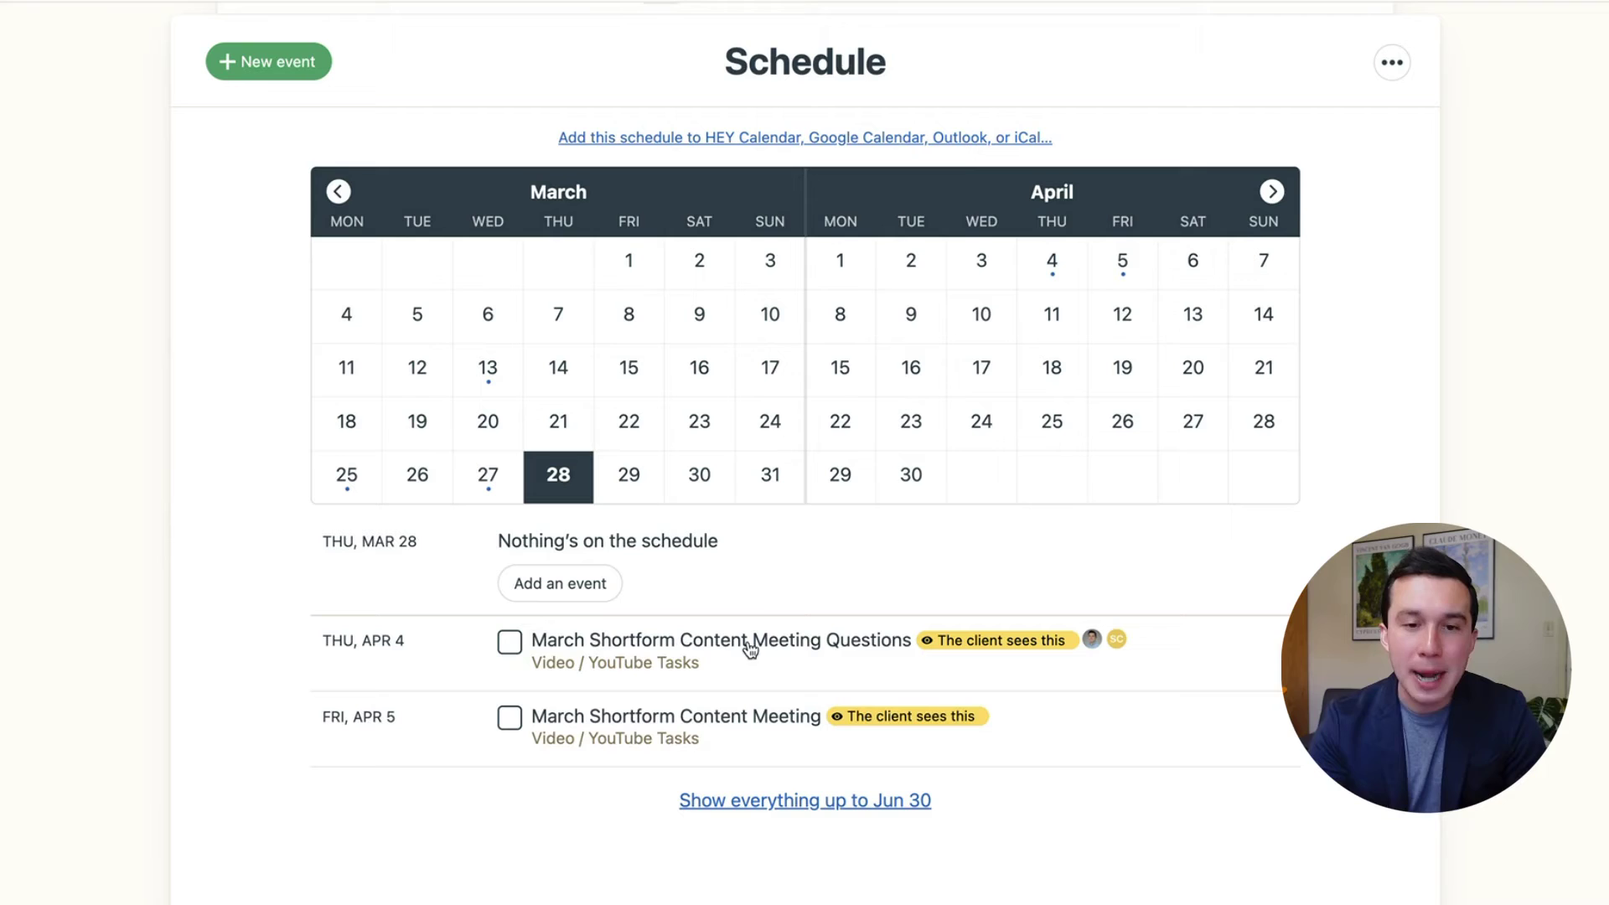
scroll(727, 680, up, 2)
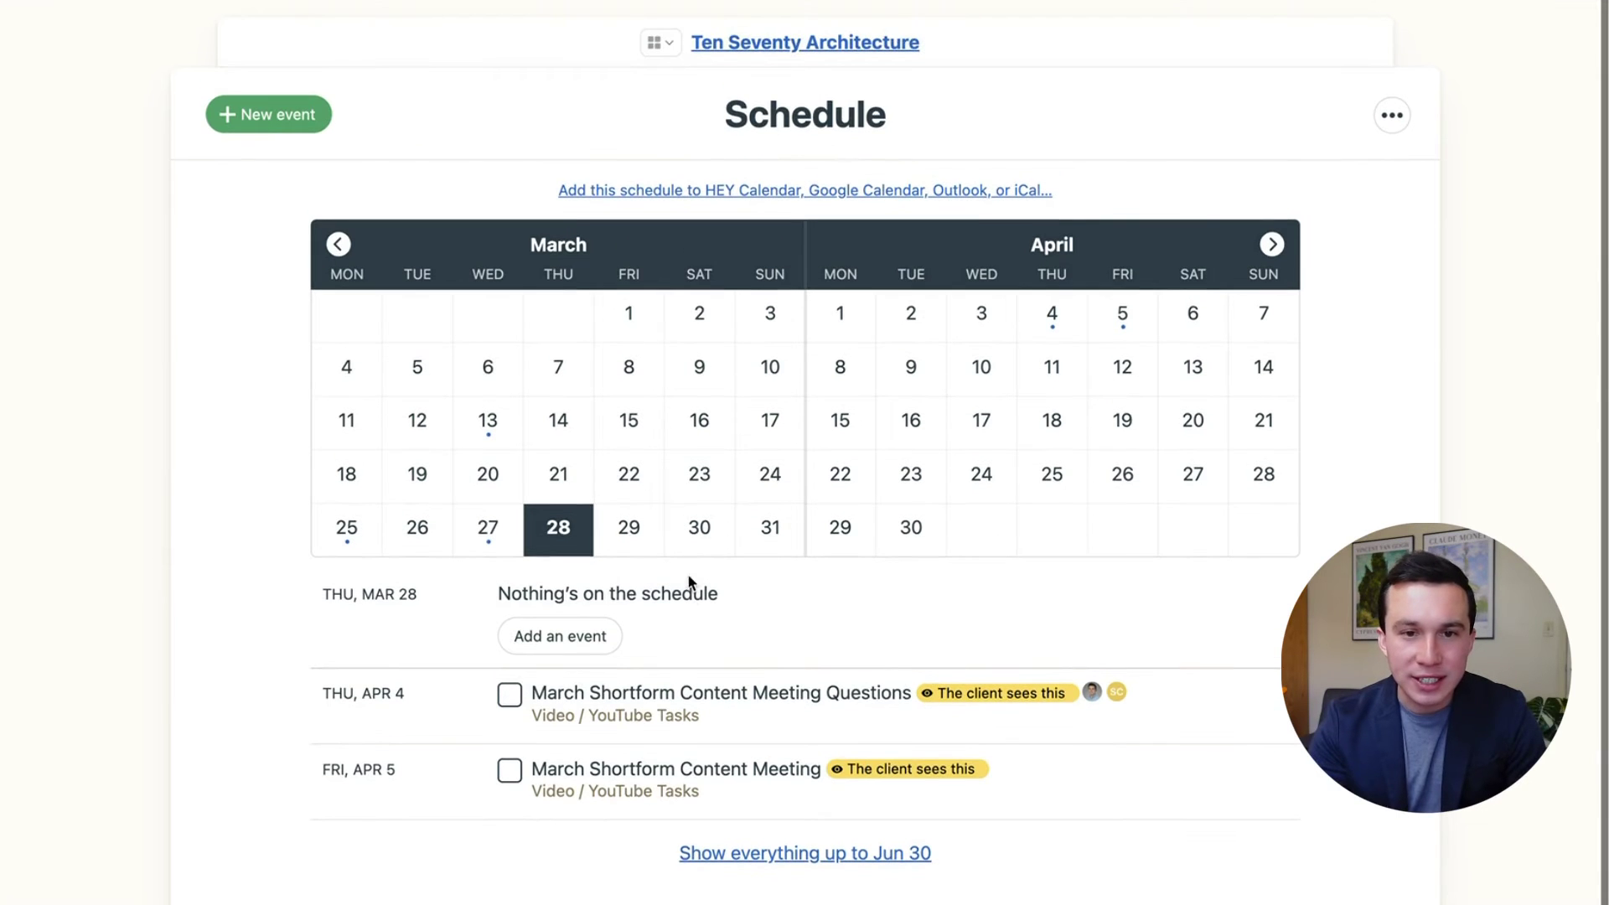
- Open the project's Email Forwards and review the list of forwarded client emails down to the oldest
click(764, 63)
click(1154, 677)
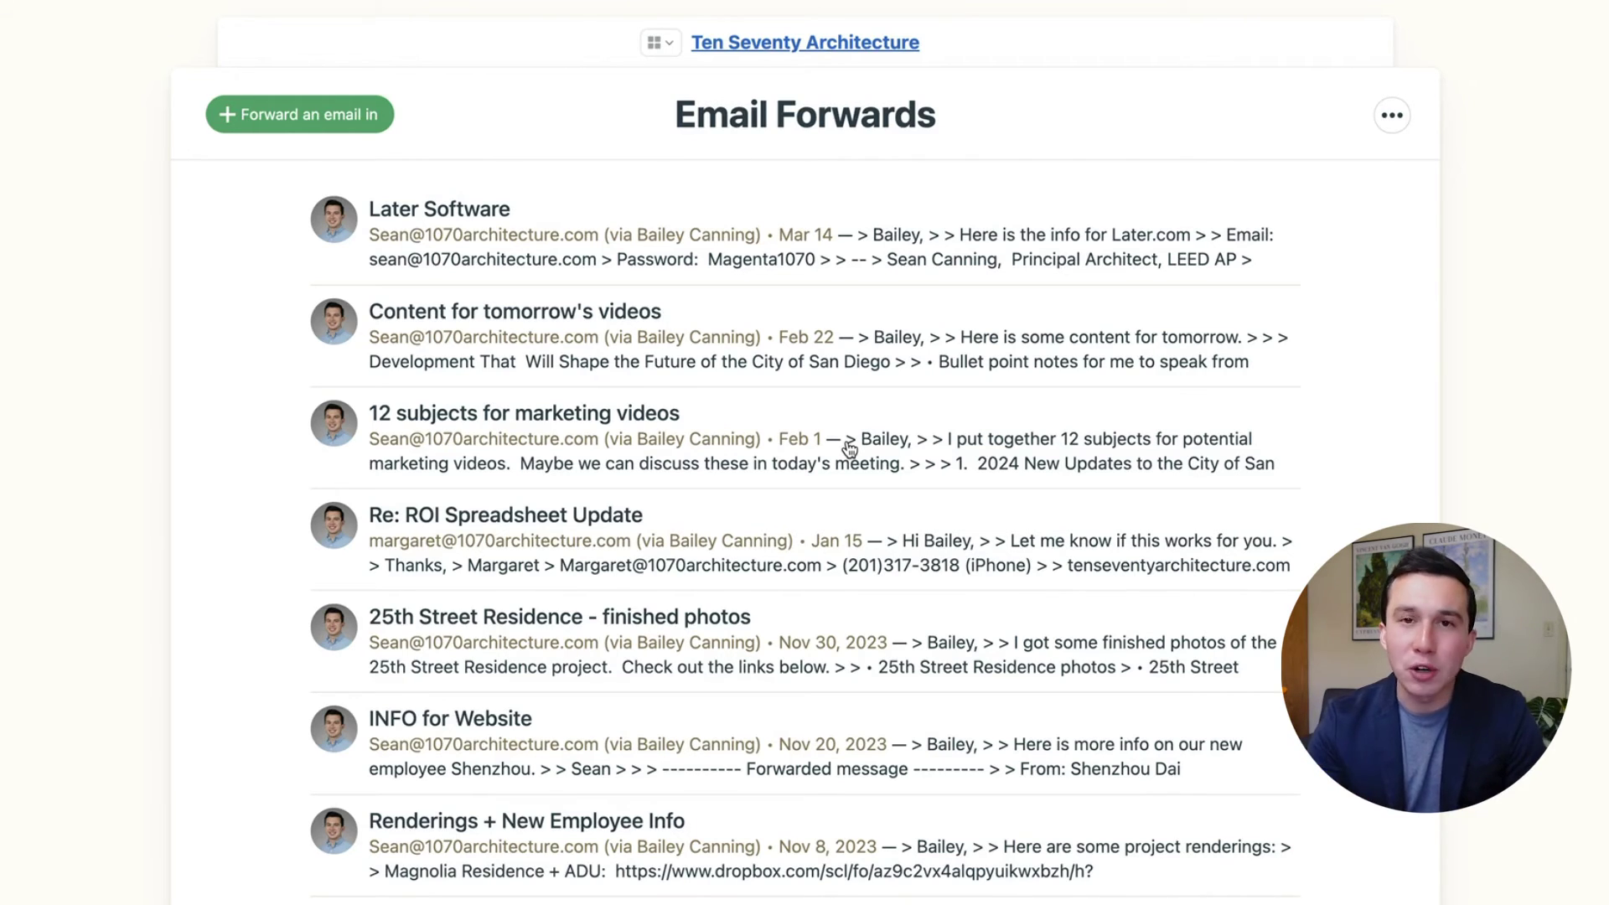
scroll(738, 779, down, 4)
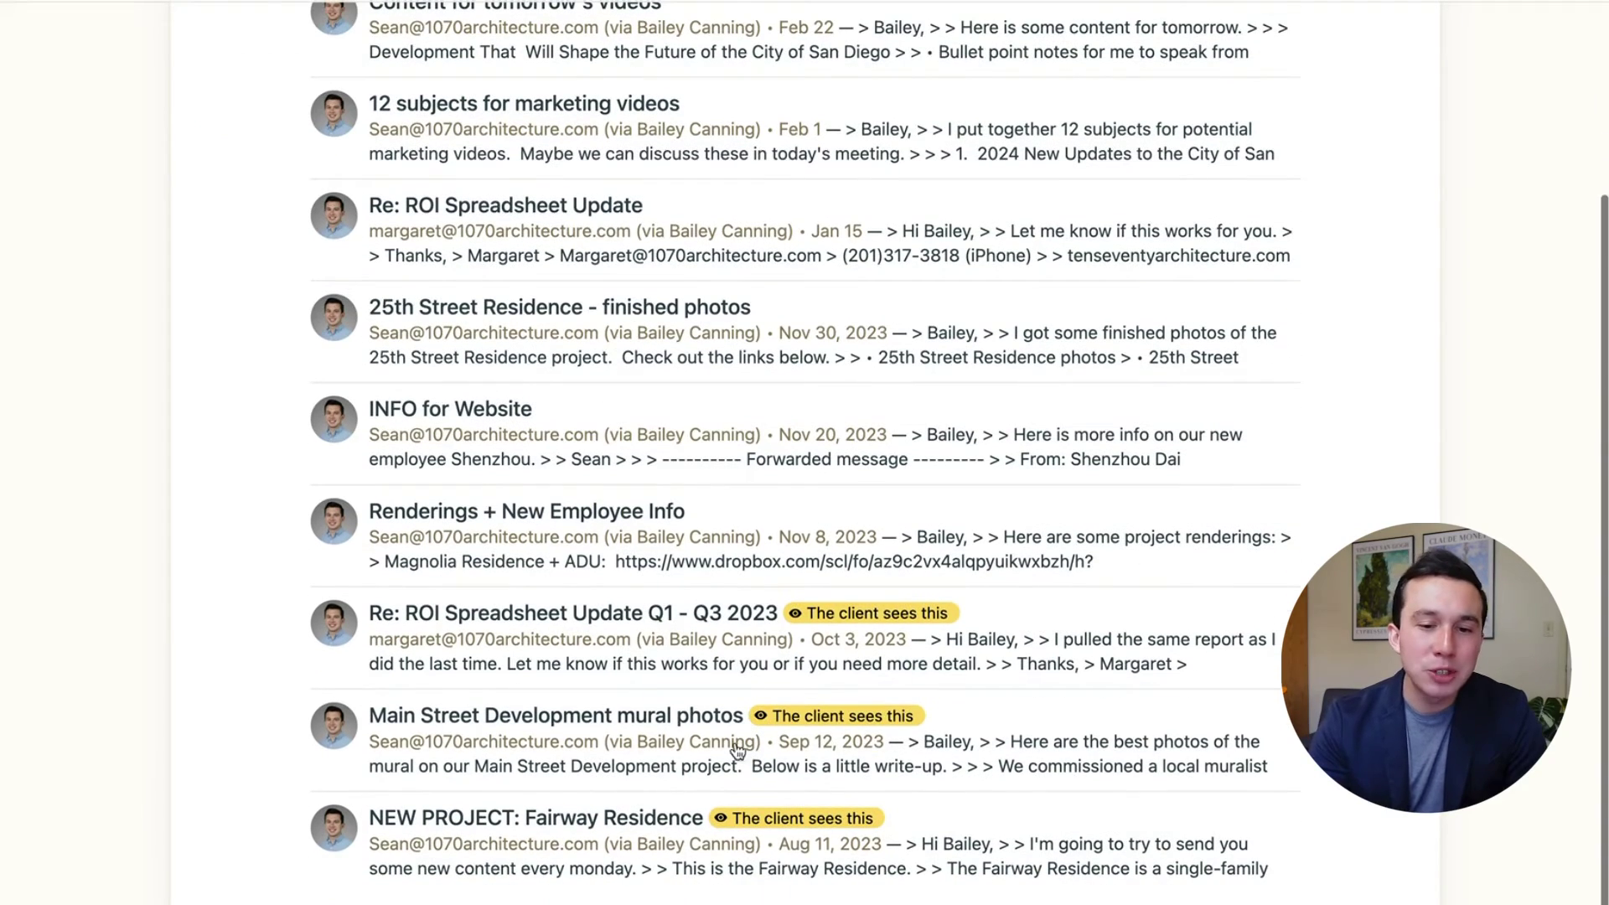
scroll(658, 604, up, 5)
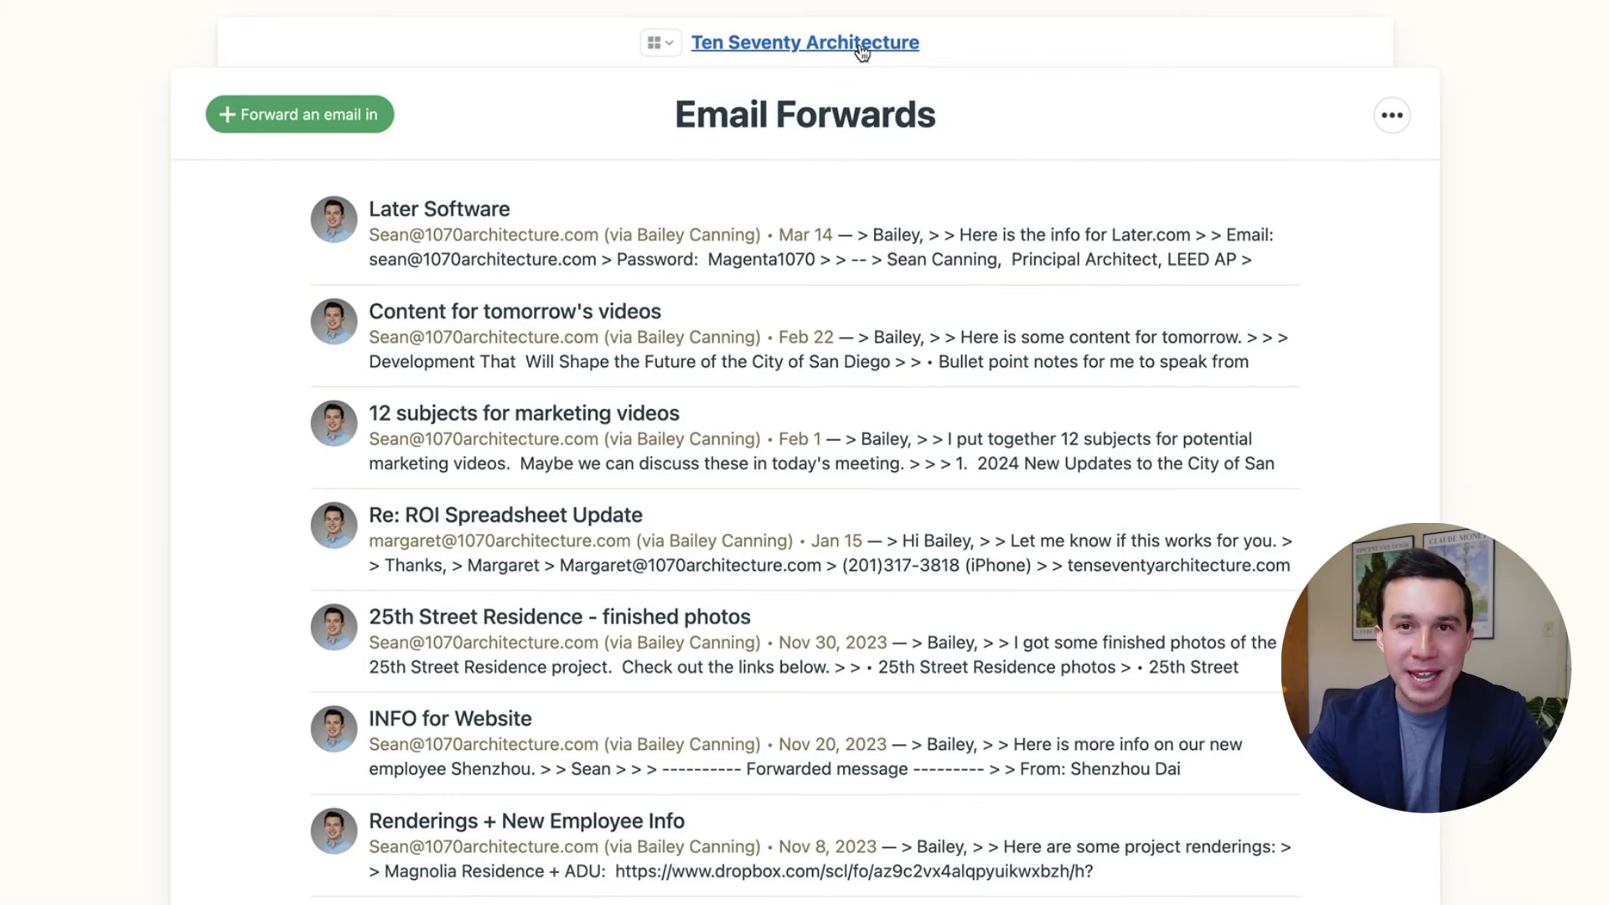
- Return to the Ten Seventy Architecture project overview and leave it for the home page listing all projects
click(956, 253)
click(744, 44)
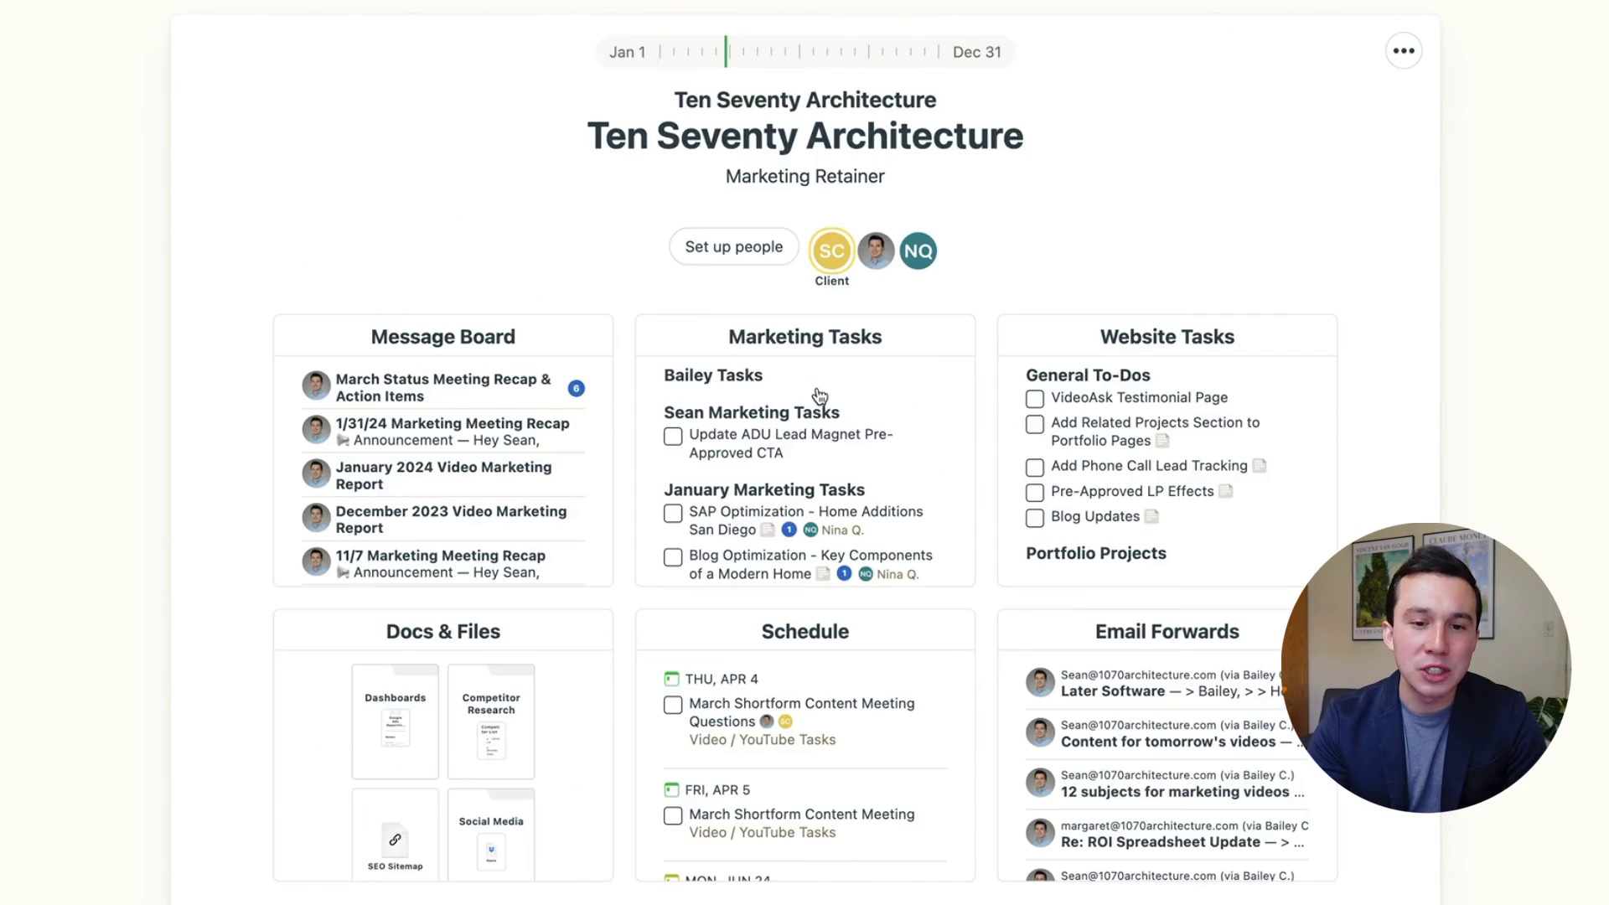
scroll(817, 388, down, 4)
scroll(817, 388, down, 5)
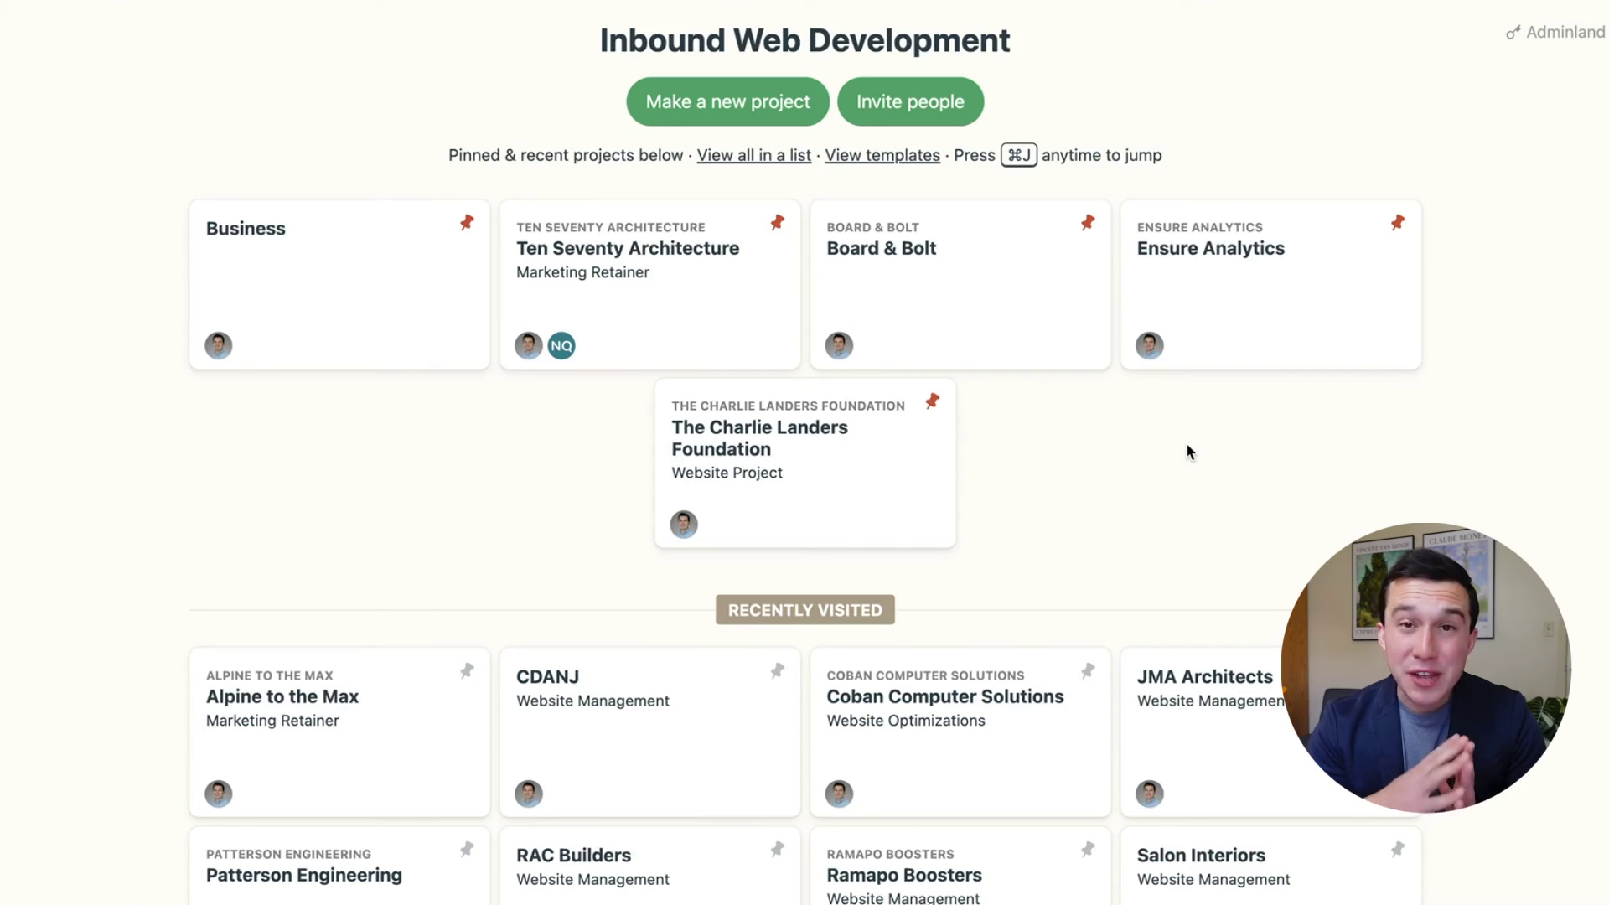